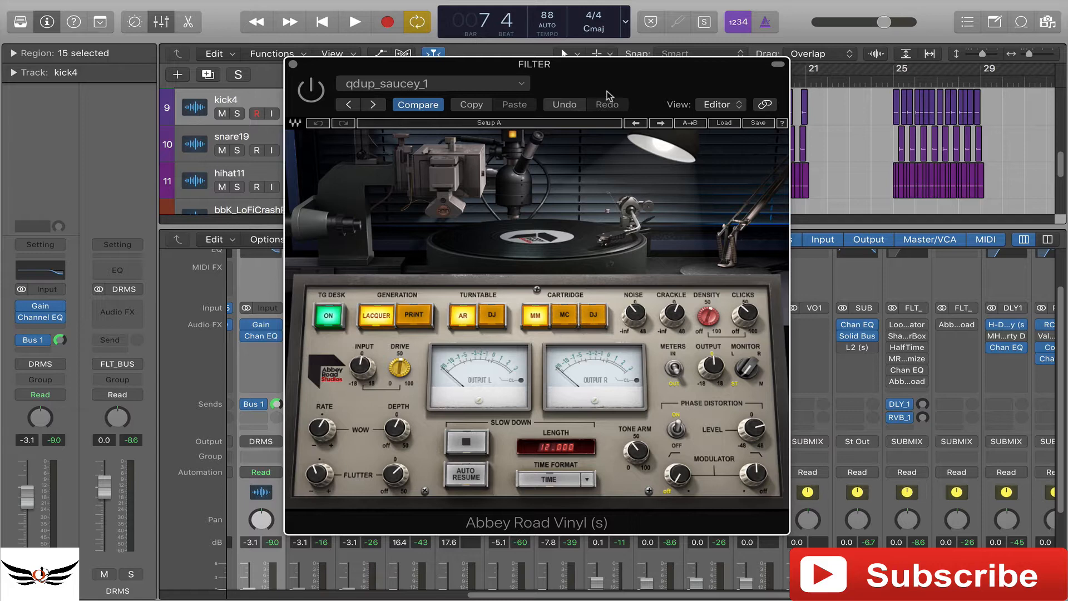
Turn off the TG Desk stage in the Abbey Road Vinyl plug-in on the FILTER channel.
{"action": "left_click_drag", "start_coordinate": [606, 91], "coordinate": [612, 66]}
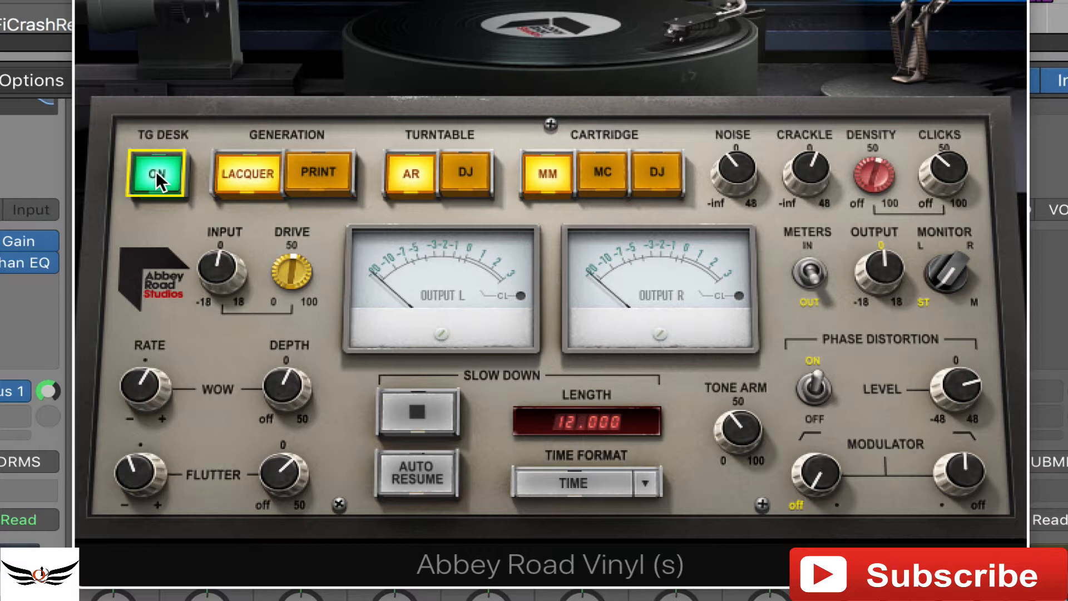
{"action": "left_click", "coordinate": [156, 172]}
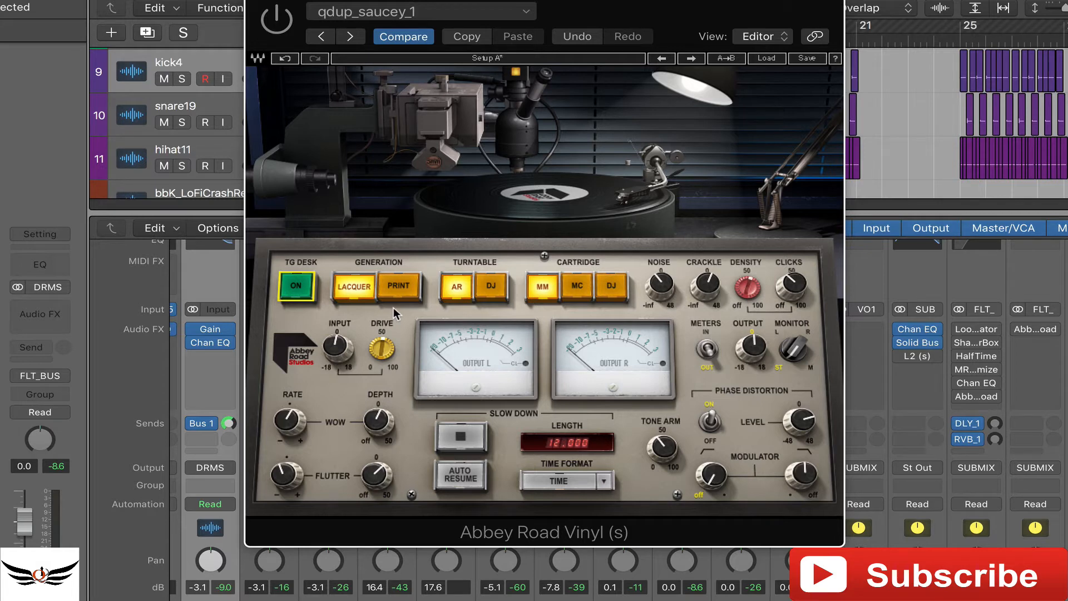
Switch the Generation setting back and forth between Print and Lacquer, ending on Lacquer.
{"action": "left_click", "coordinate": [396, 293]}
{"action": "left_click", "coordinate": [360, 294]}
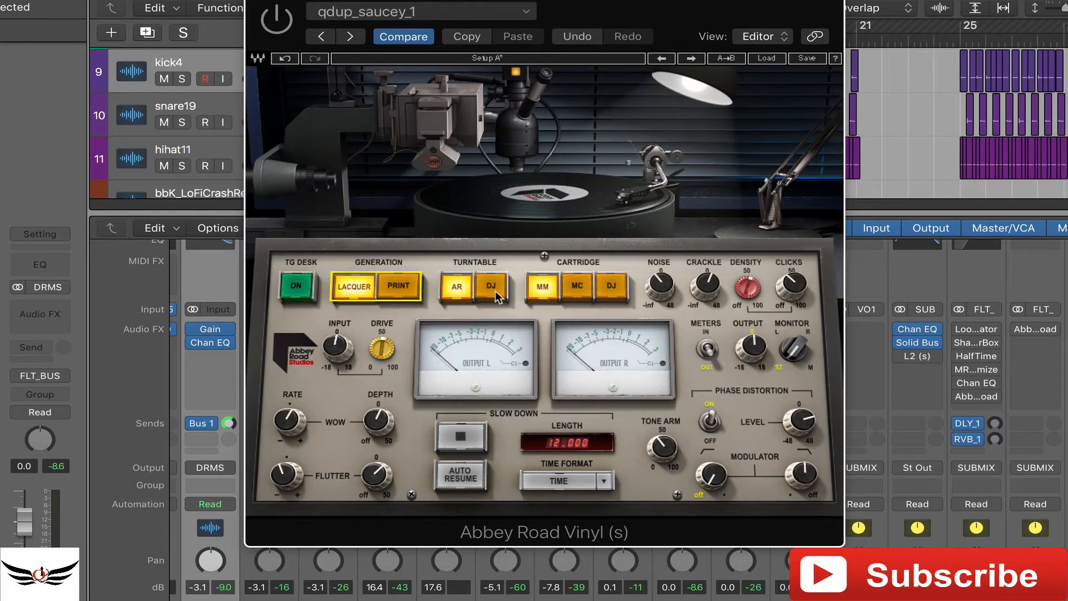
{"action": "left_click", "coordinate": [412, 290]}
{"action": "left_click", "coordinate": [365, 290]}
{"action": "left_click", "coordinate": [403, 290]}
{"action": "left_click", "coordinate": [358, 292]}
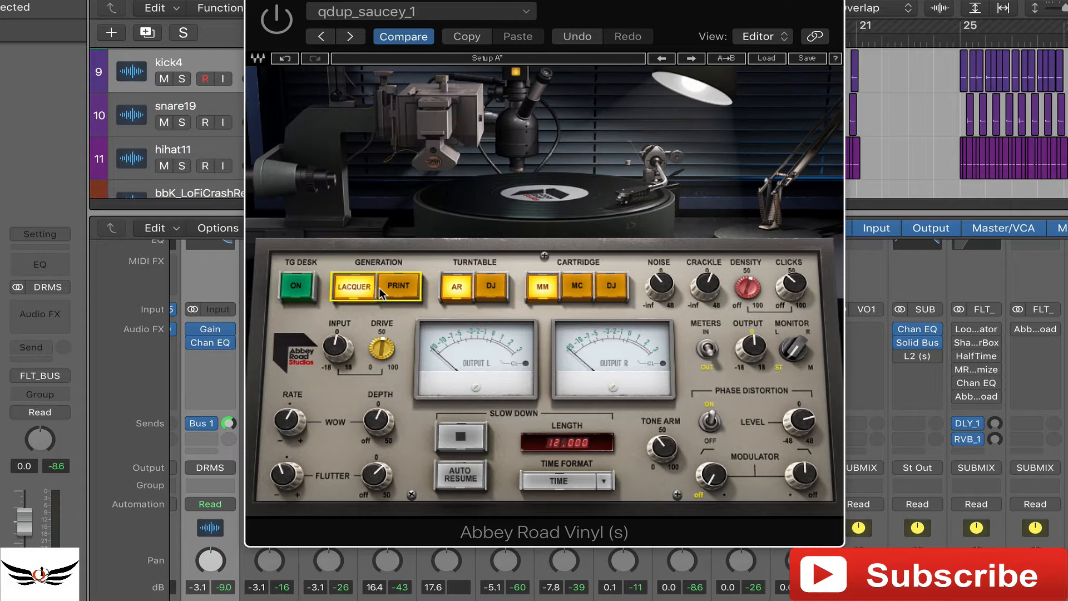
Alternate the Turntable model between DJ and AR, ending on AR.
{"action": "left_click", "coordinate": [491, 287]}
{"action": "left_click", "coordinate": [466, 293]}
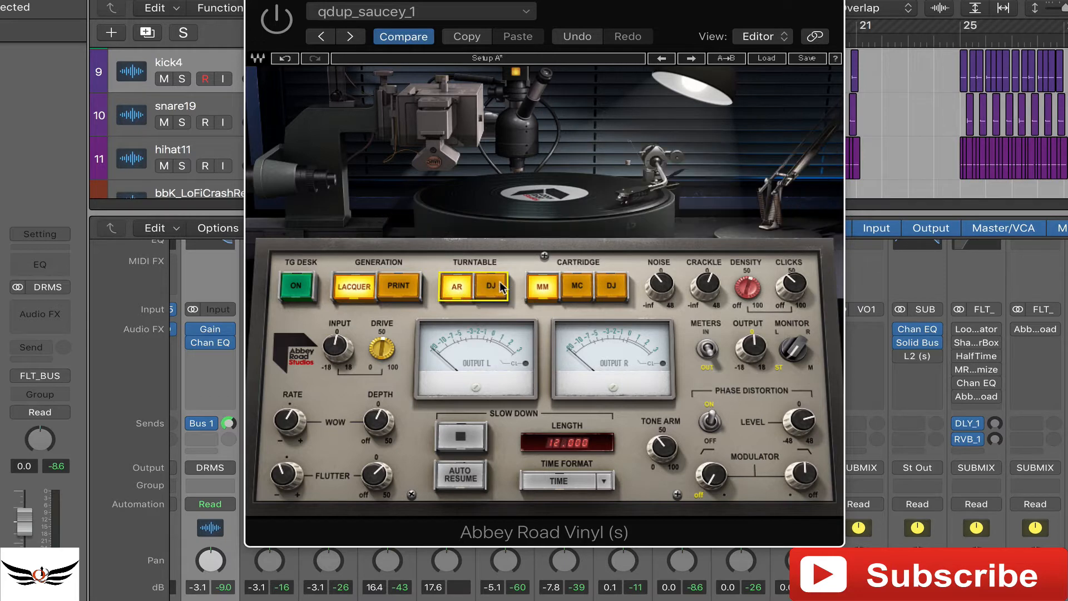
{"action": "left_click", "coordinate": [498, 289]}
{"action": "left_click", "coordinate": [469, 293]}
{"action": "left_click", "coordinate": [492, 292]}
{"action": "left_click", "coordinate": [468, 288]}
Try the MC and DJ cartridge types, returning the Cartridge setting to MM.
{"action": "left_click", "coordinate": [578, 288]}
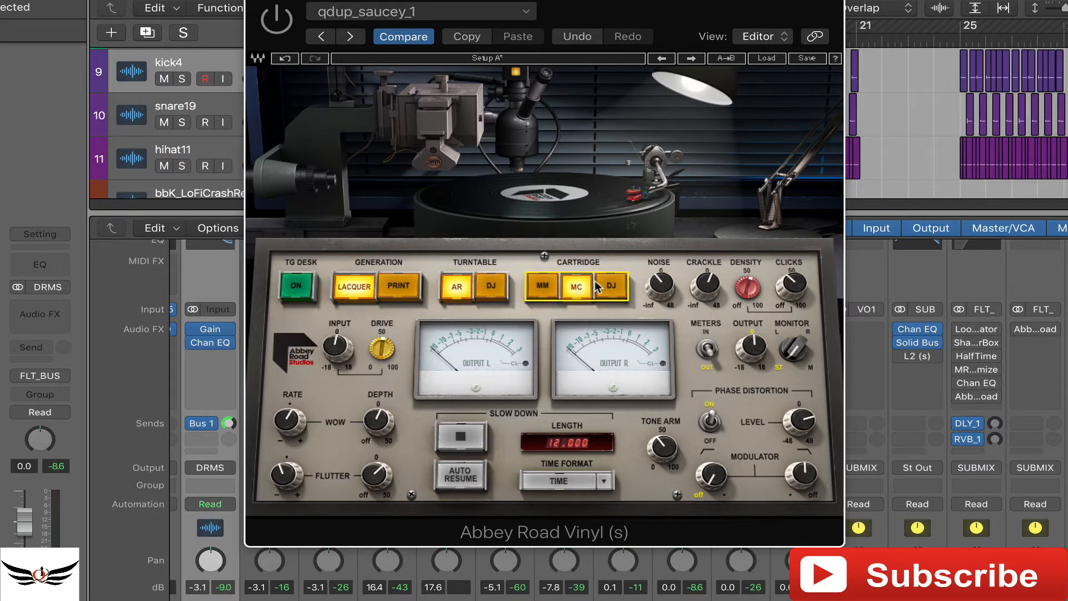
{"action": "left_click", "coordinate": [543, 287]}
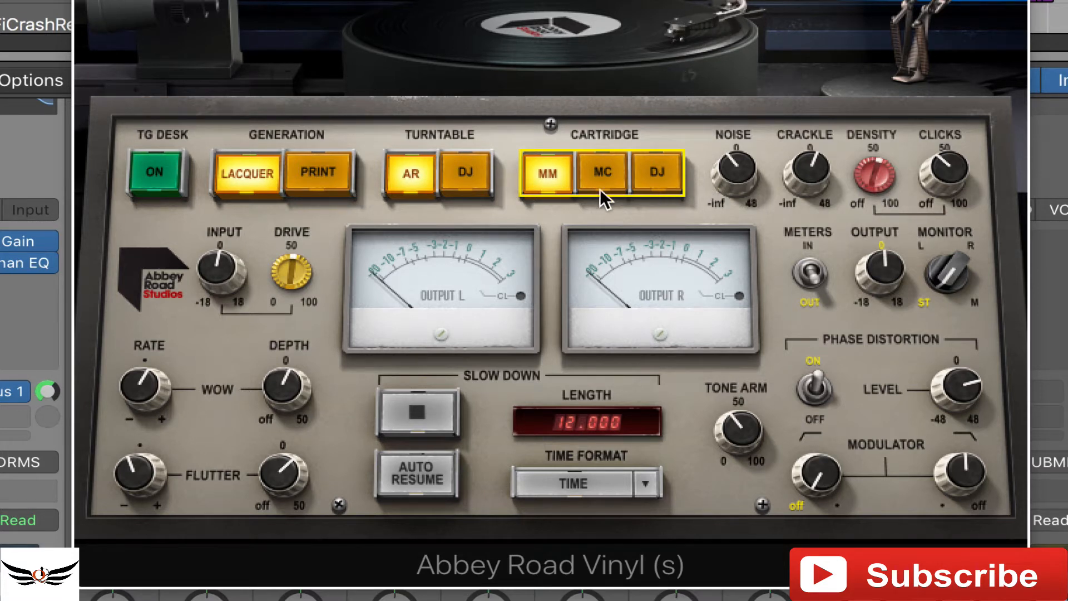
{"action": "left_click", "coordinate": [606, 174]}
{"action": "left_click", "coordinate": [664, 167]}
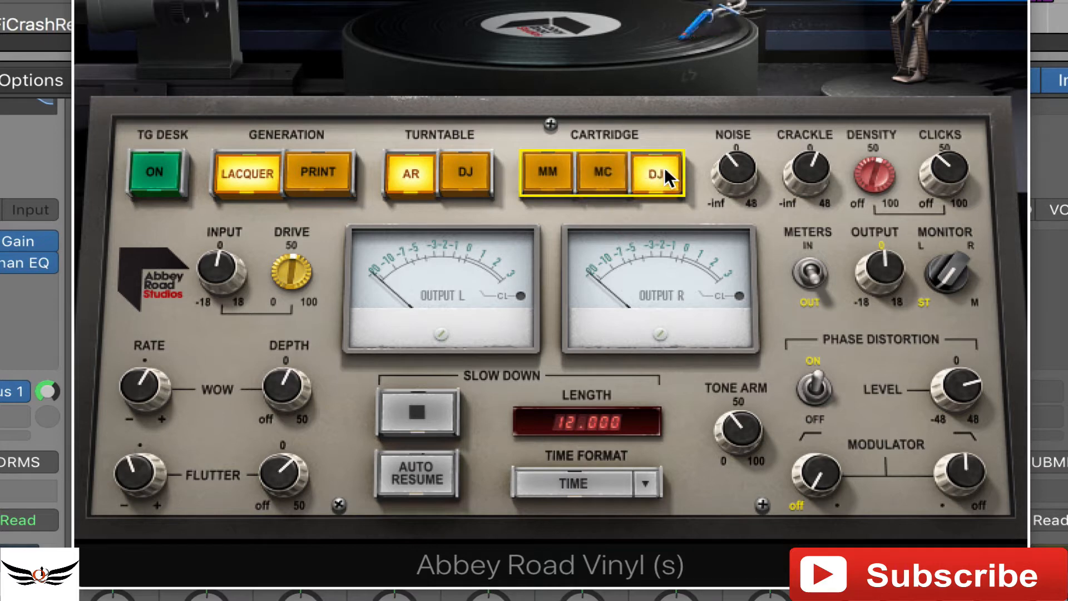
{"action": "left_click", "coordinate": [603, 174]}
{"action": "left_click", "coordinate": [563, 176]}
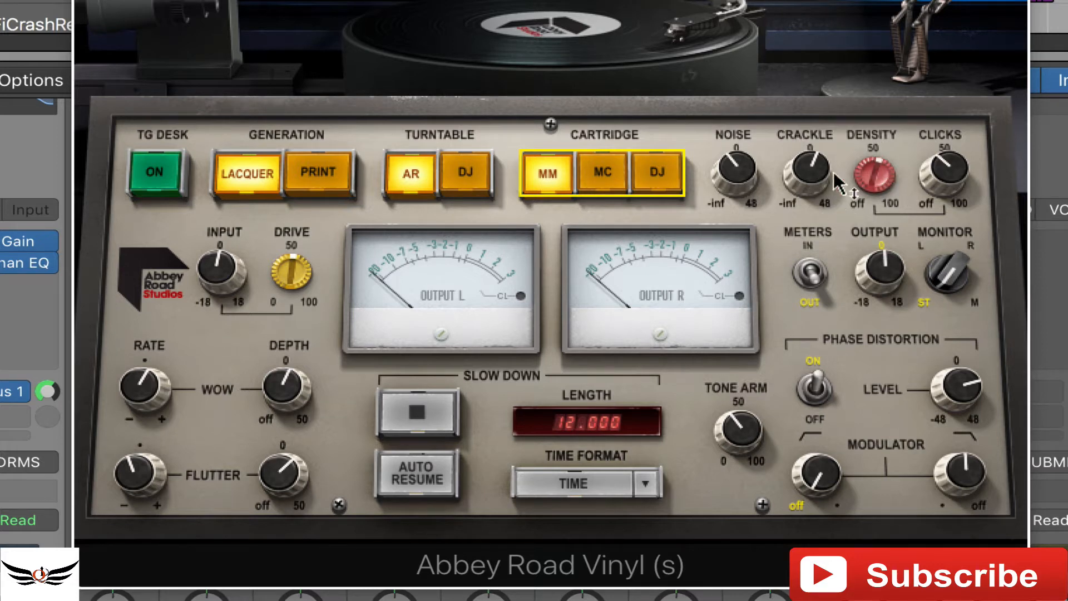
{"action": "left_click_drag", "start_coordinate": [725, 160], "coordinate": [727, 173]}
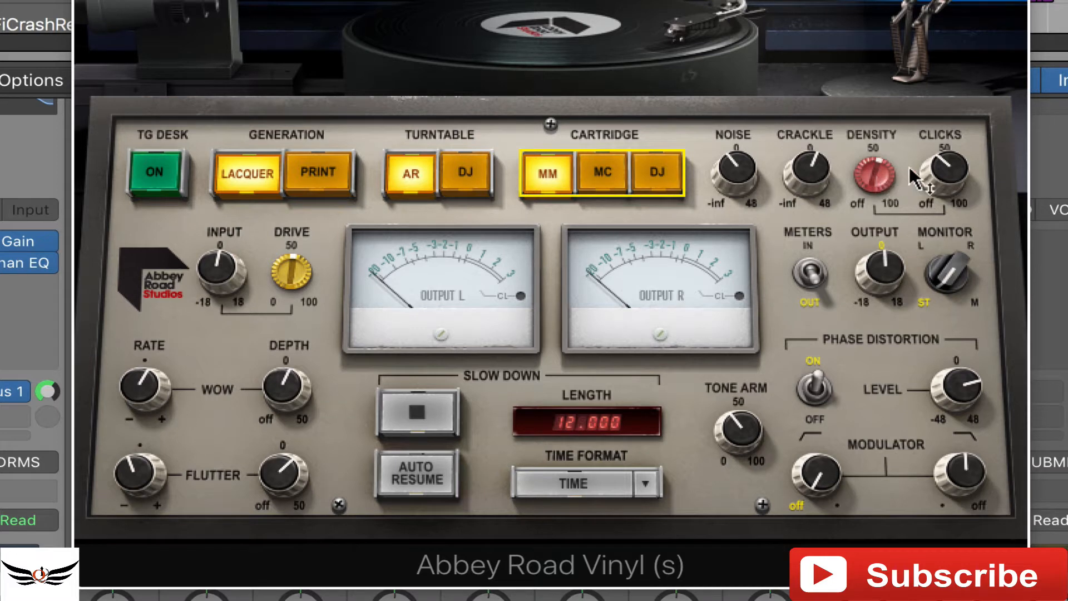
{"action": "left_click_drag", "start_coordinate": [888, 183], "coordinate": [883, 186]}
{"action": "mouse_move", "coordinate": [977, 194]}
{"action": "left_click", "coordinate": [872, 177]}
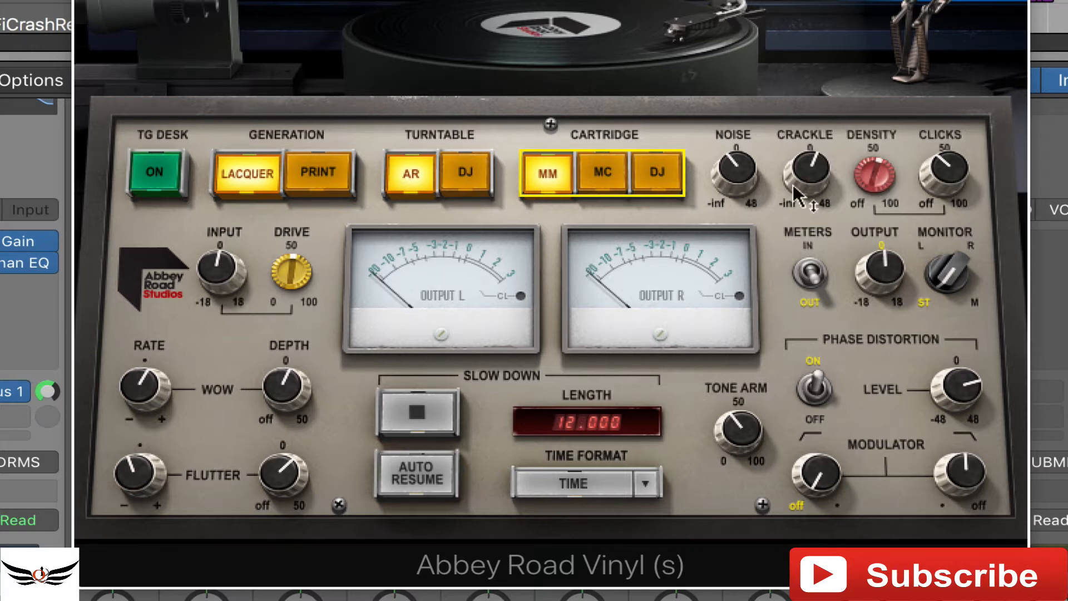
{"action": "mouse_move", "coordinate": [855, 179]}
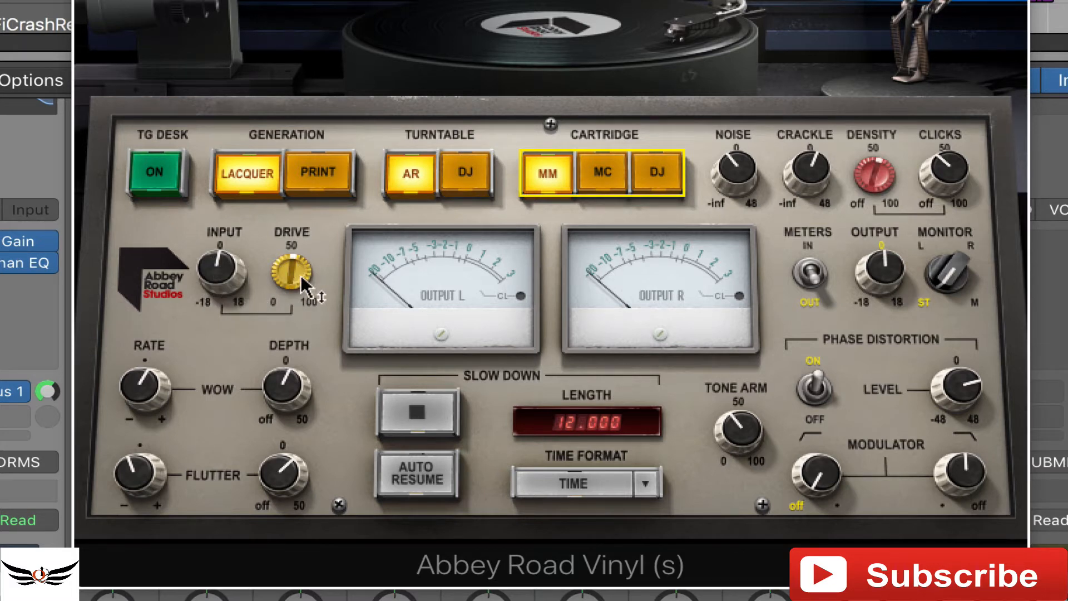
{"action": "left_click_drag", "start_coordinate": [301, 277], "coordinate": [300, 279]}
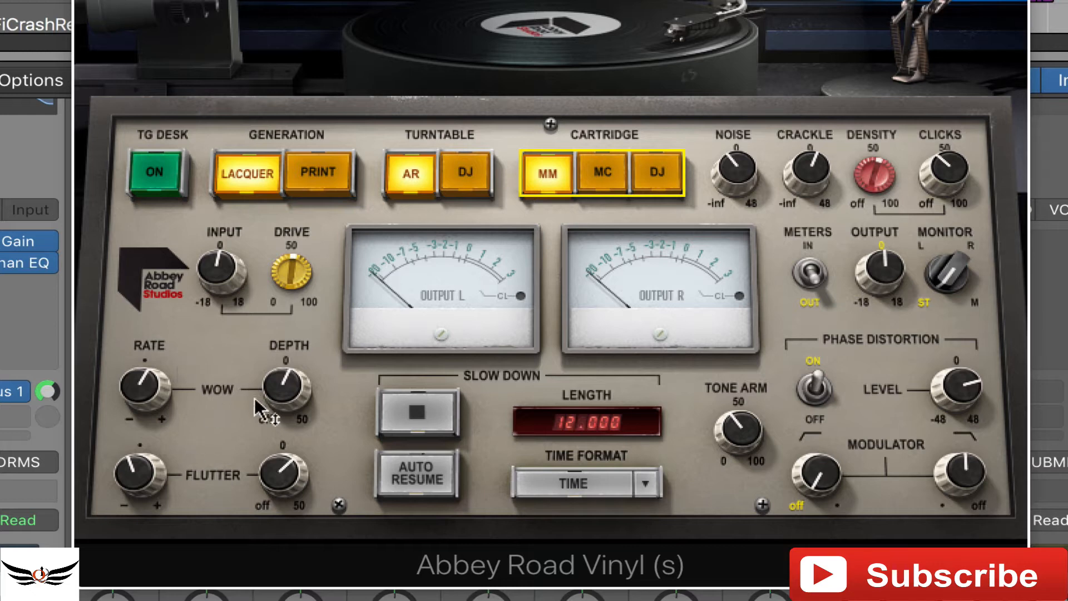
{"action": "mouse_move", "coordinate": [255, 405]}
{"action": "mouse_move", "coordinate": [737, 431]}
{"action": "mouse_move", "coordinate": [737, 431]}
{"action": "left_mouse_down"}
{"action": "mouse_move", "coordinate": [737, 412]}
{"action": "mouse_move", "coordinate": [737, 433]}
{"action": "left_mouse_up"}
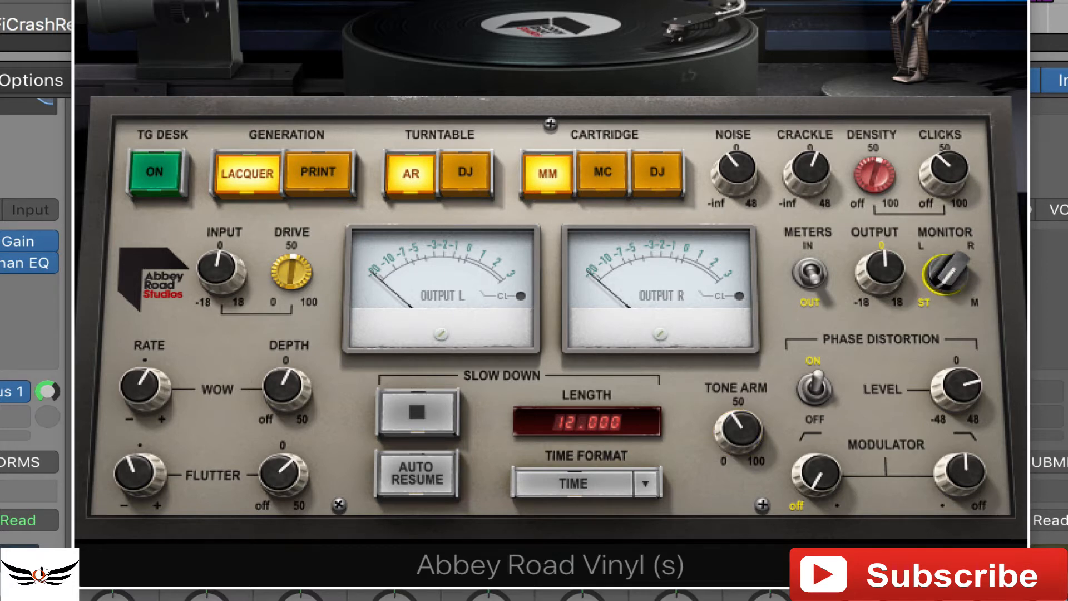
Cycle the Monitor selector through its channel modes, starting with L, and return it to ST.
{"action": "left_click", "coordinate": [953, 277]}
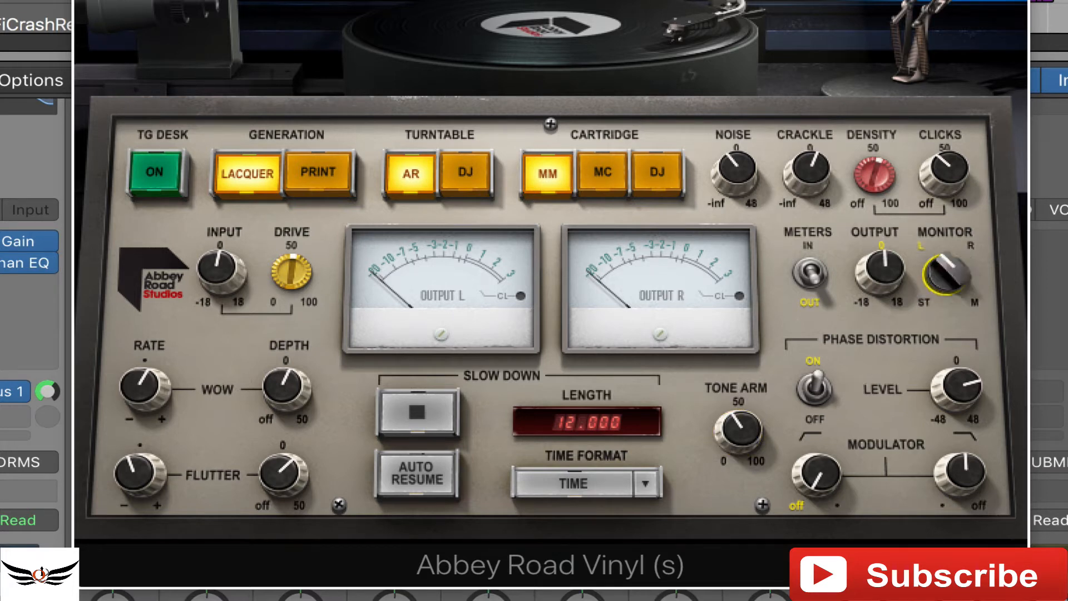
{"action": "left_click", "coordinate": [948, 273]}
{"action": "left_click", "coordinate": [948, 273]}
{"action": "left_click", "coordinate": [948, 272]}
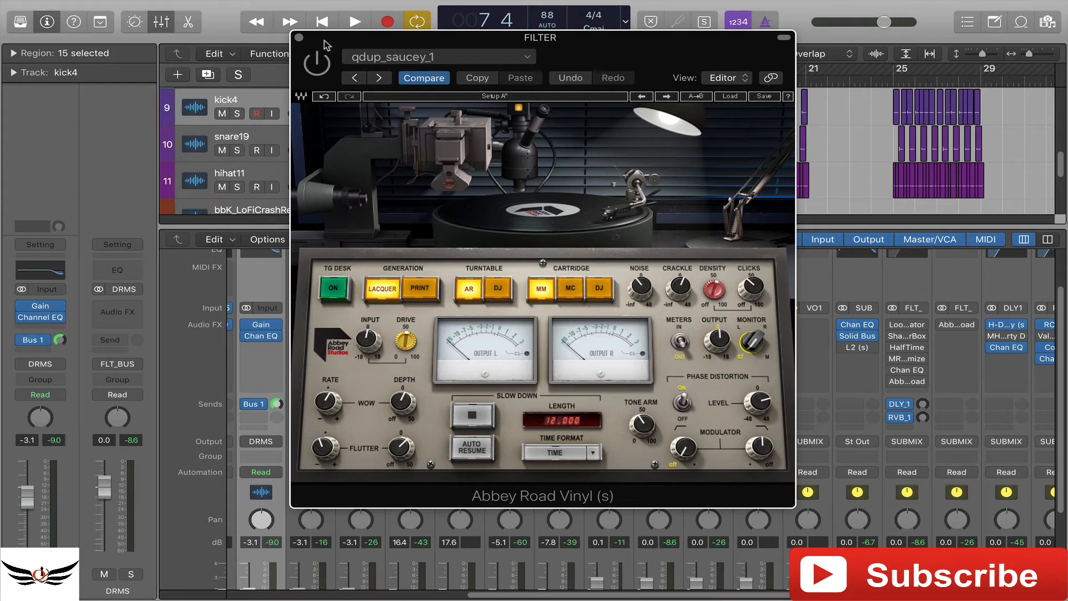
Play the song from bar 5 past the loop range with cycling turned off, stopping near bar 16 and re-enabling the cycle.
{"action": "left_click_drag", "start_coordinate": [325, 42], "coordinate": [402, 120]}
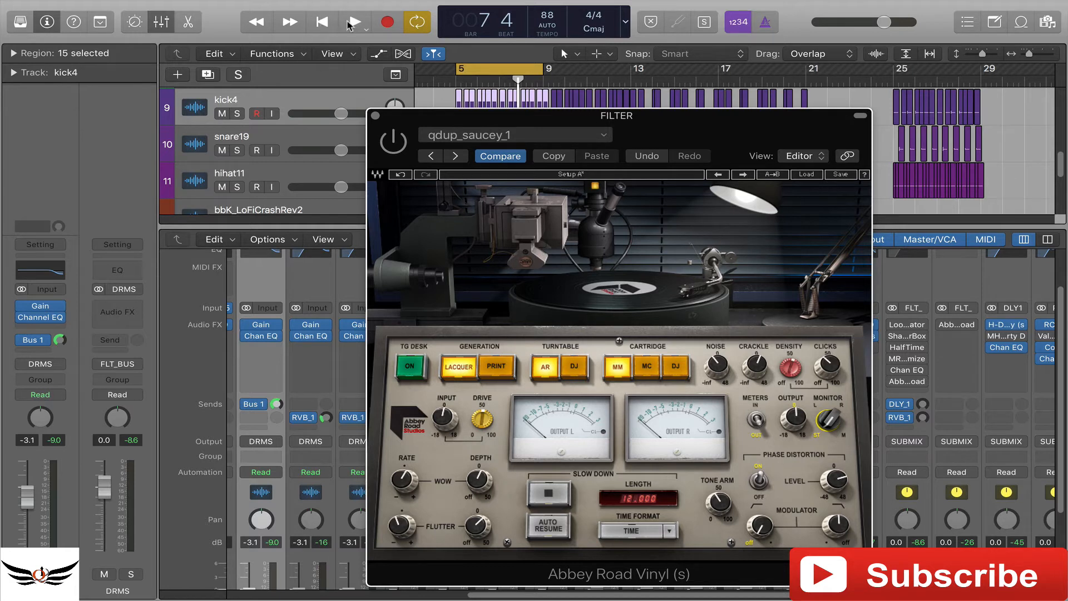
{"action": "left_click", "coordinate": [325, 22]}
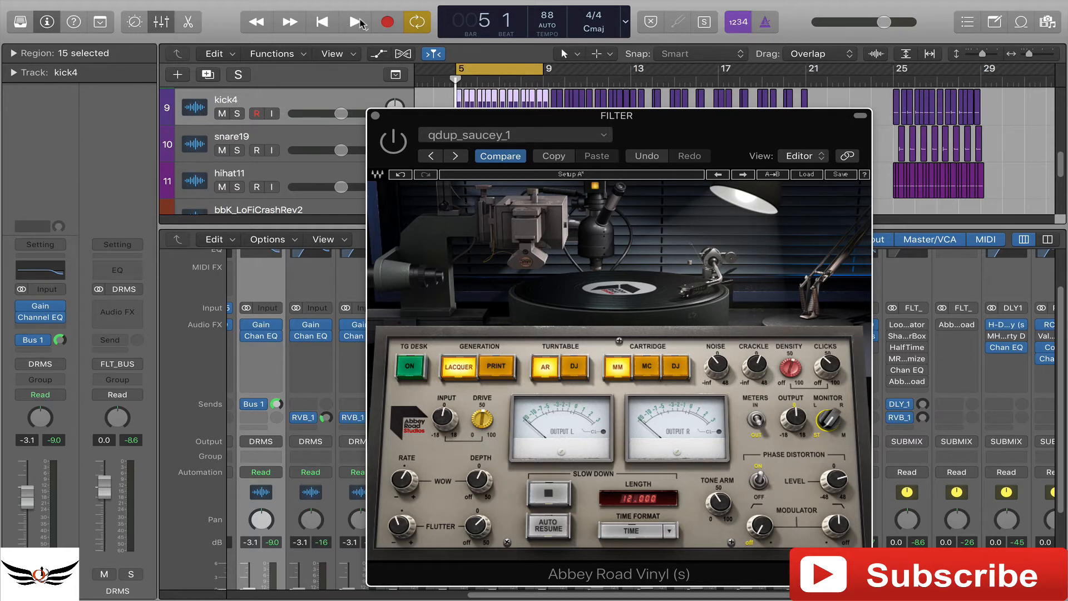
{"action": "left_click", "coordinate": [356, 23]}
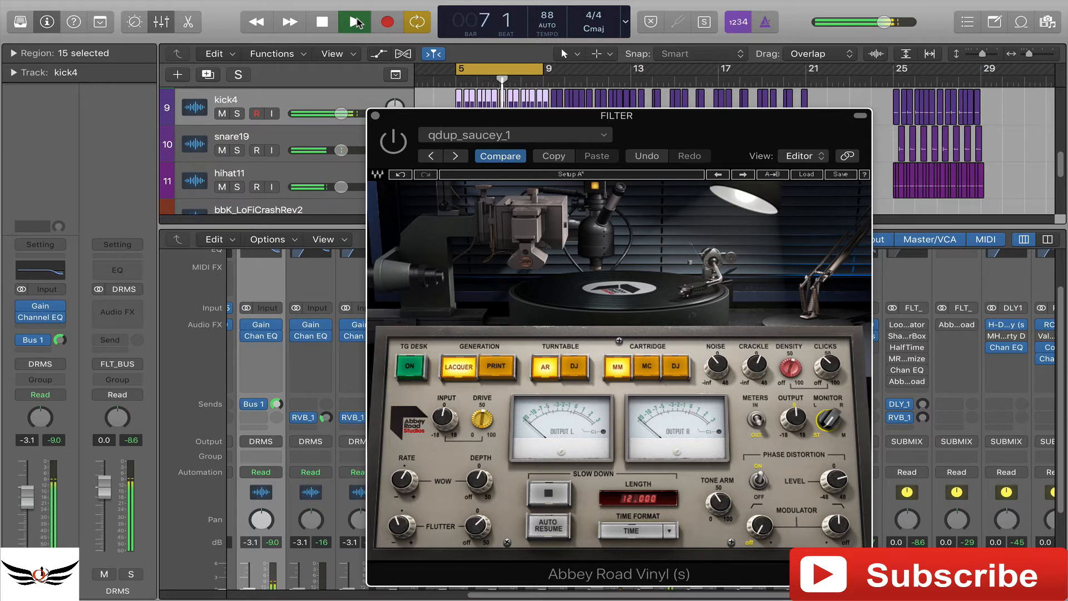
{"action": "left_click", "coordinate": [418, 25]}
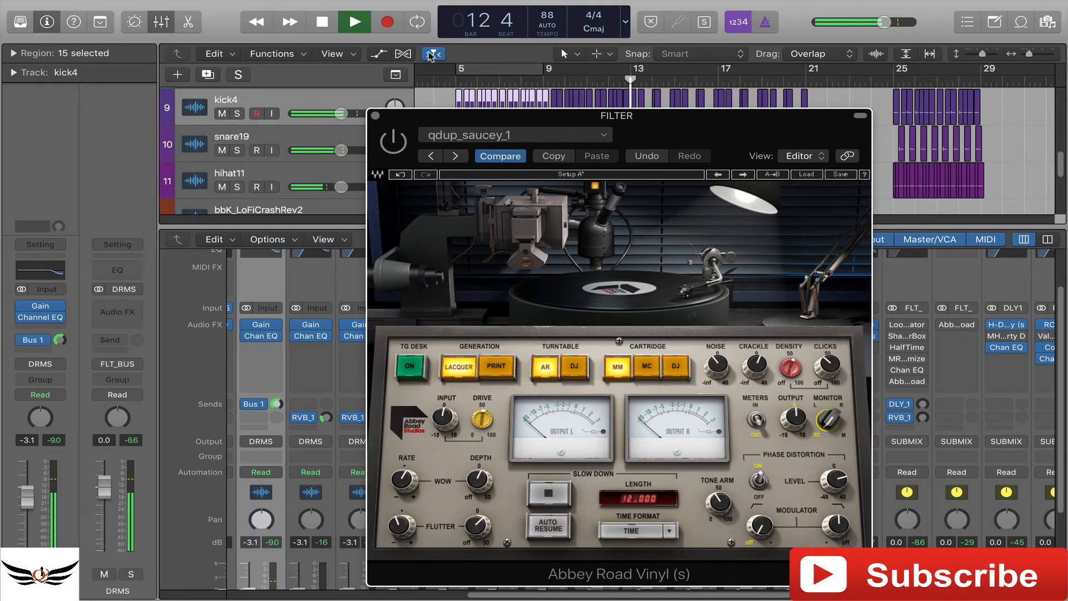
{"action": "left_click", "coordinate": [320, 22]}
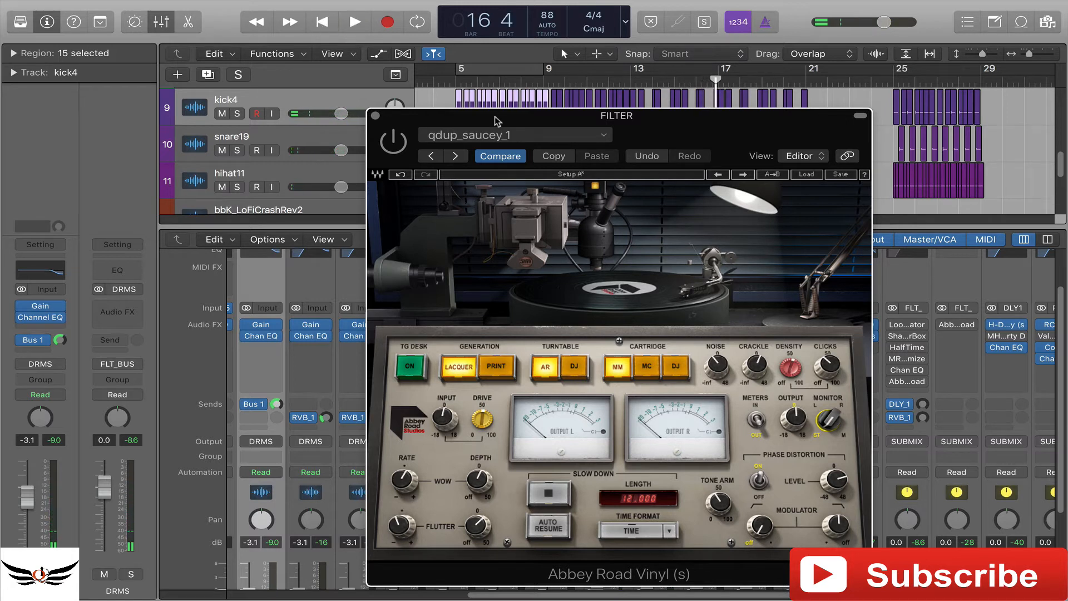
{"action": "left_click", "coordinate": [506, 70]}
Enable the bypassed Abbey Road Vinyl insert on the FILTER bus channel strip and close its plug-in window.
{"action": "left_click_drag", "start_coordinate": [454, 115], "coordinate": [359, 65]}
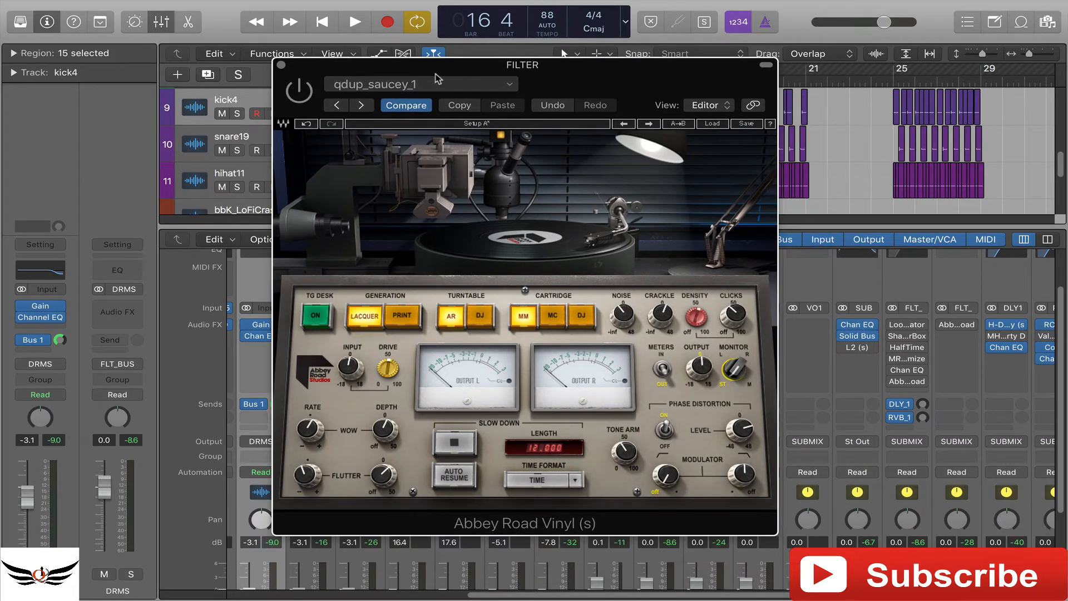
{"action": "left_click_drag", "start_coordinate": [603, 85], "coordinate": [380, 65]}
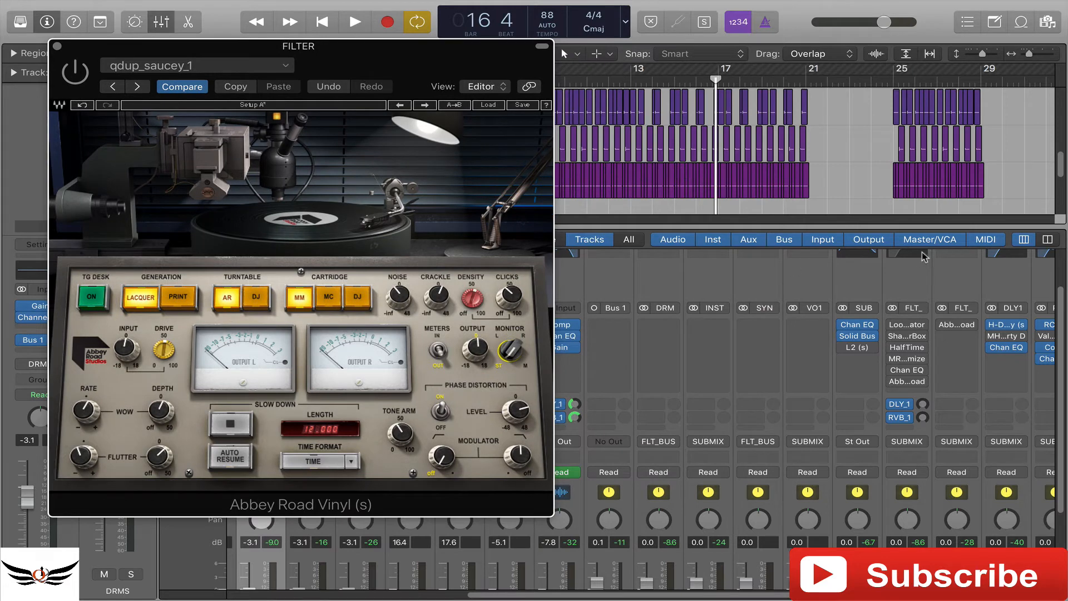
{"action": "scroll", "coordinate": [1062, 423], "scroll_direction": "down", "scroll_amount": 5}
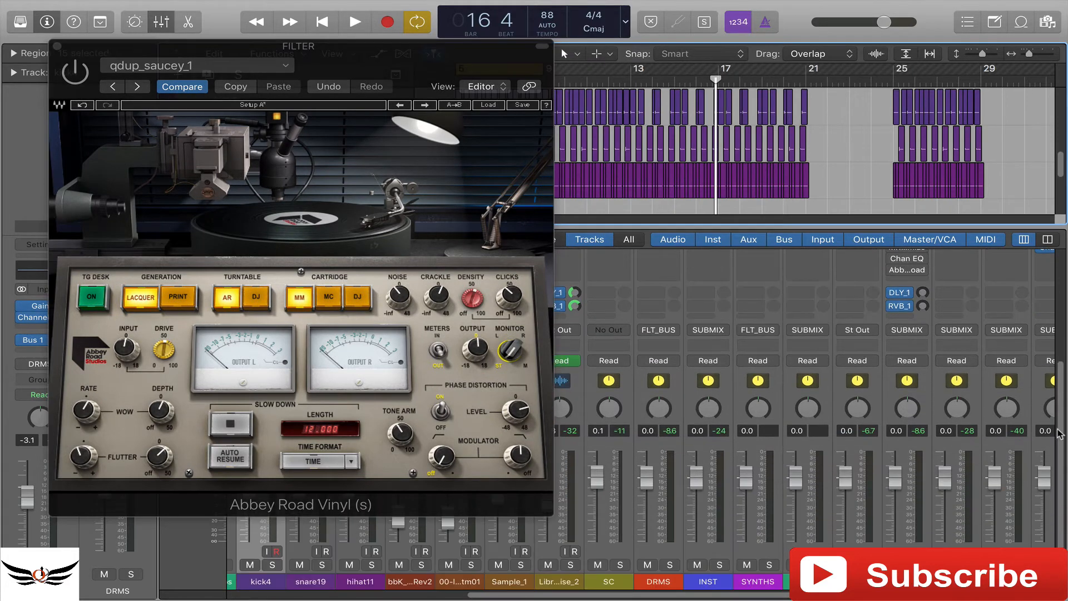
{"action": "scroll", "coordinate": [1063, 429], "scroll_direction": "up", "scroll_amount": 4}
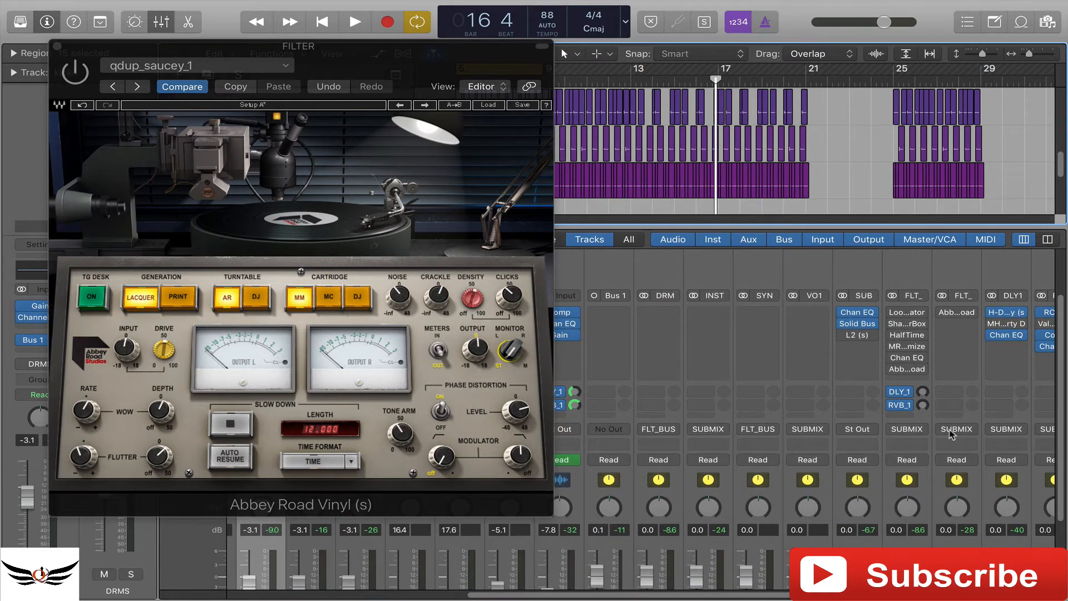
{"action": "scroll", "coordinate": [944, 400], "scroll_direction": "down", "scroll_amount": 4}
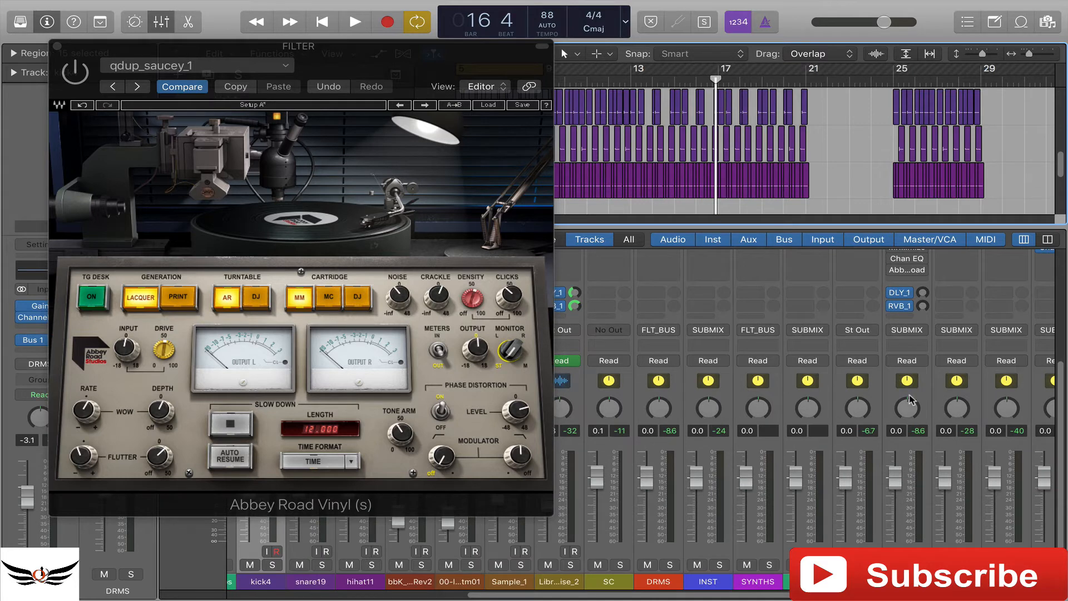
{"action": "scroll", "coordinate": [909, 398], "scroll_direction": "up", "scroll_amount": 2}
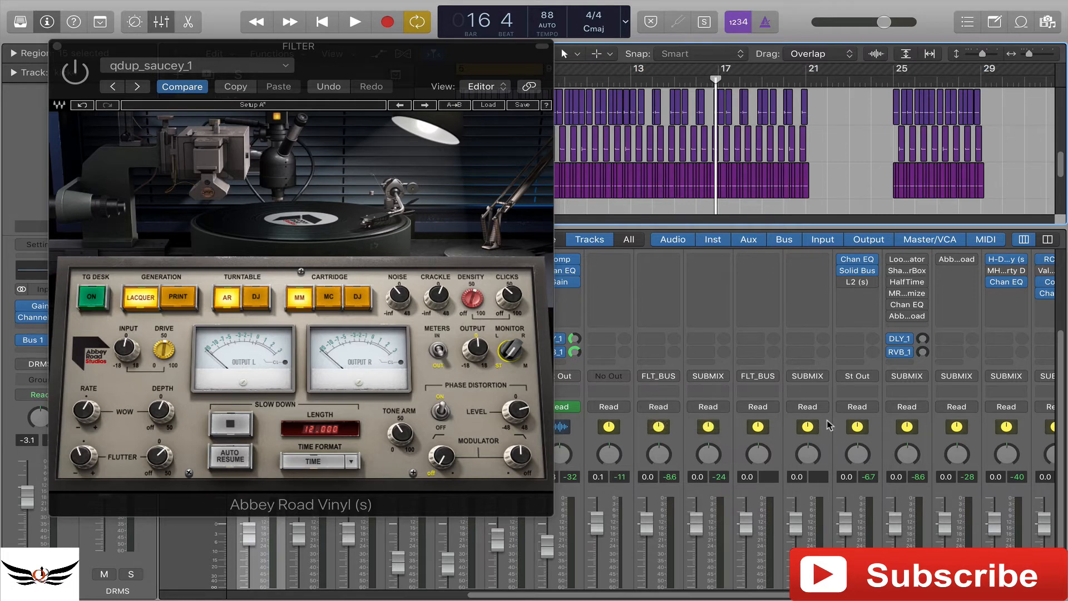
{"action": "scroll", "coordinate": [870, 395], "scroll_direction": "up", "scroll_amount": 2}
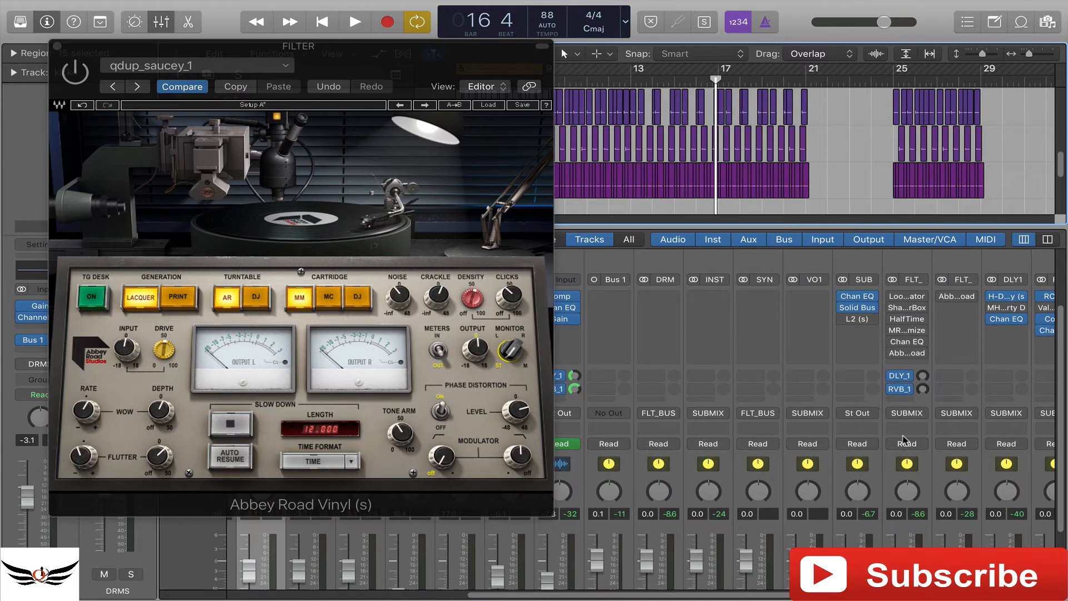
{"action": "left_click", "coordinate": [893, 353]}
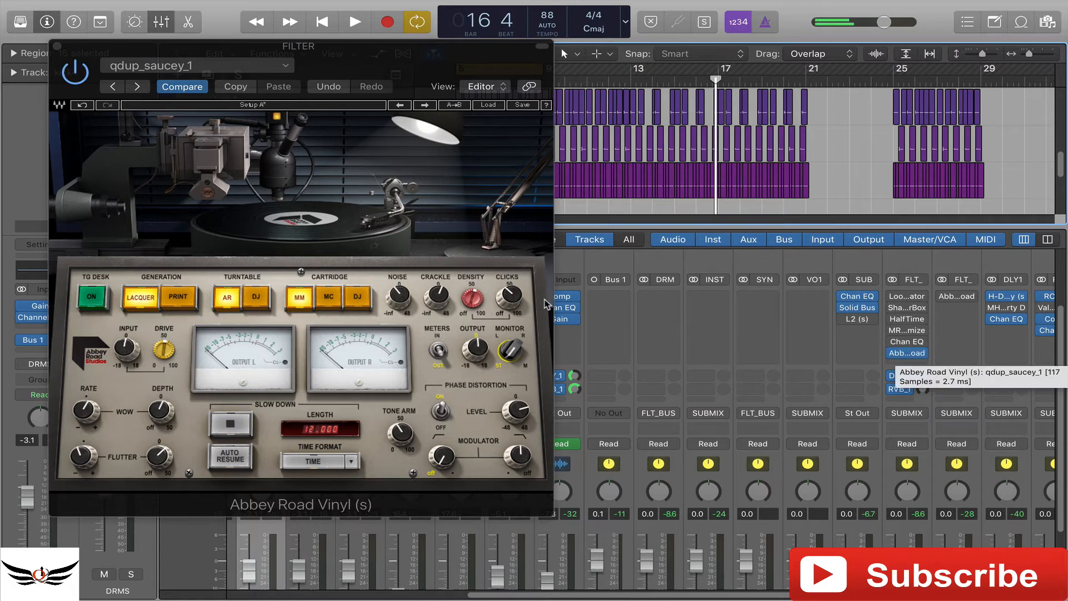
{"action": "left_click", "coordinate": [57, 46]}
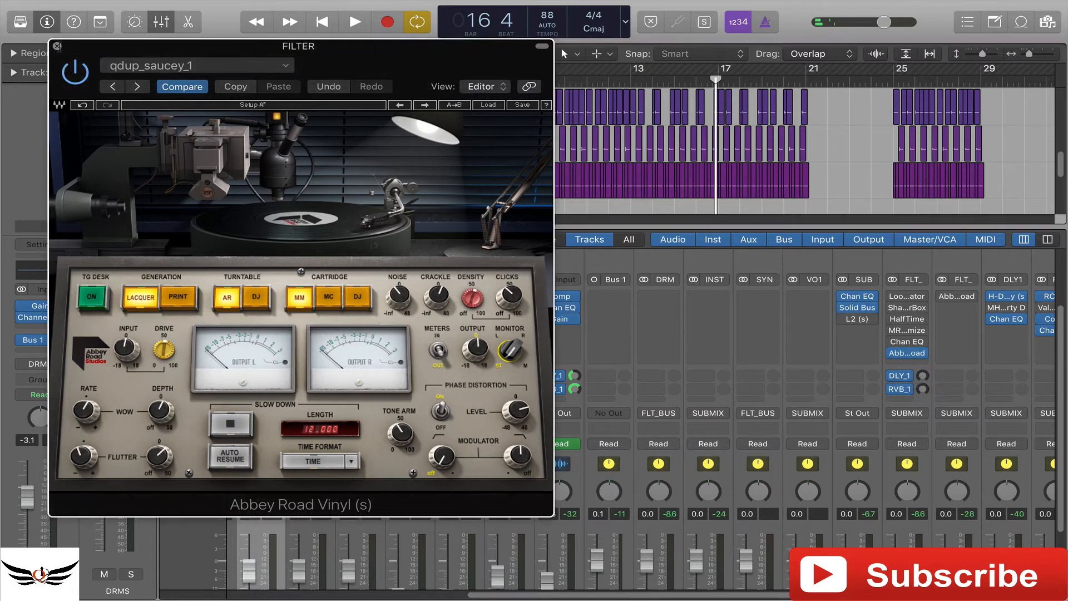
Examine the mixer strips' inserts, sends and output routing across the drum, instrument and filter buses.
{"action": "scroll", "coordinate": [910, 412], "scroll_direction": "down", "scroll_amount": 3}
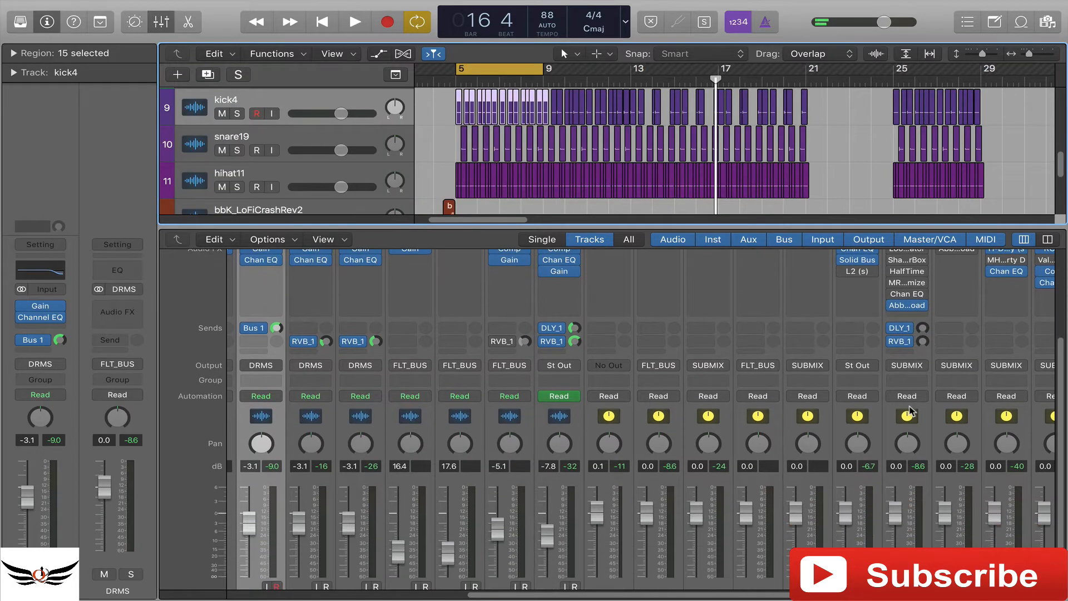
{"action": "scroll", "coordinate": [912, 425], "scroll_direction": "down", "scroll_amount": 1}
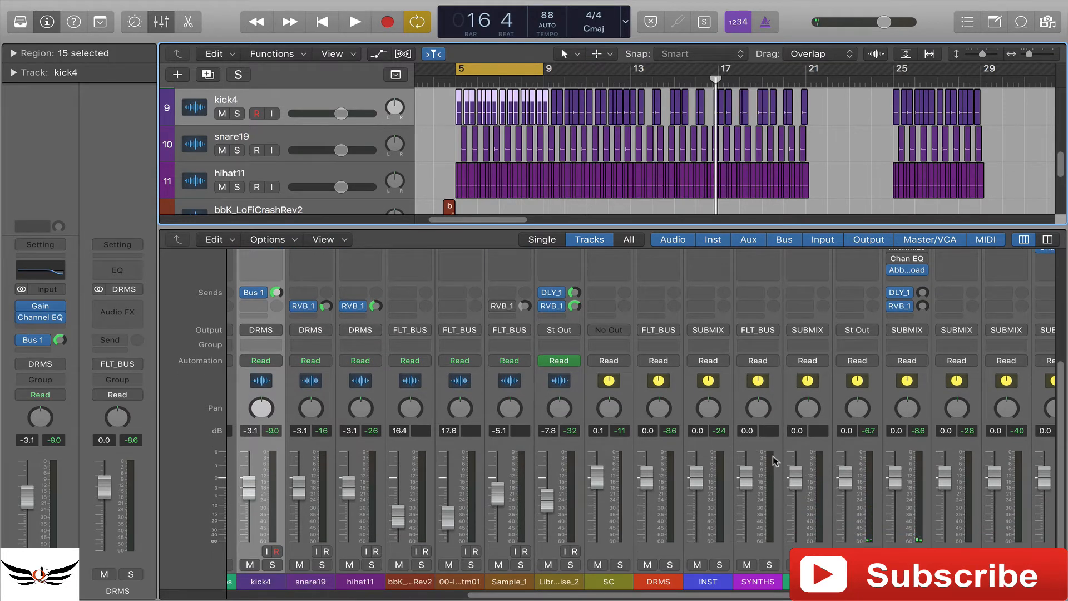
{"action": "scroll", "coordinate": [773, 460], "scroll_direction": "up", "scroll_amount": 2}
{"action": "scroll", "coordinate": [784, 370], "scroll_direction": "up", "scroll_amount": 3}
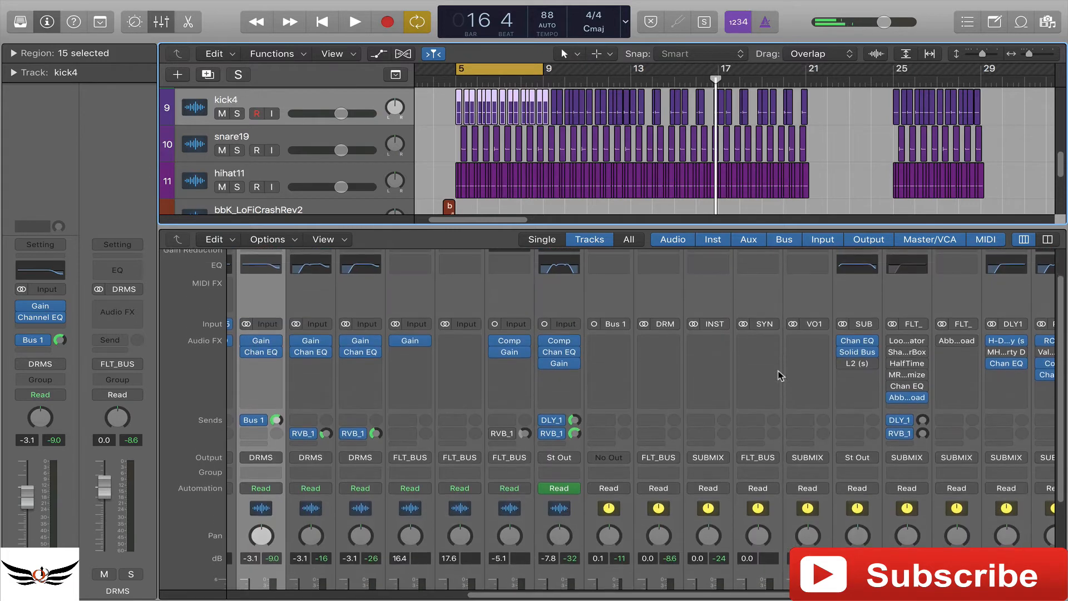
{"action": "scroll", "coordinate": [779, 376], "scroll_direction": "down", "scroll_amount": 4}
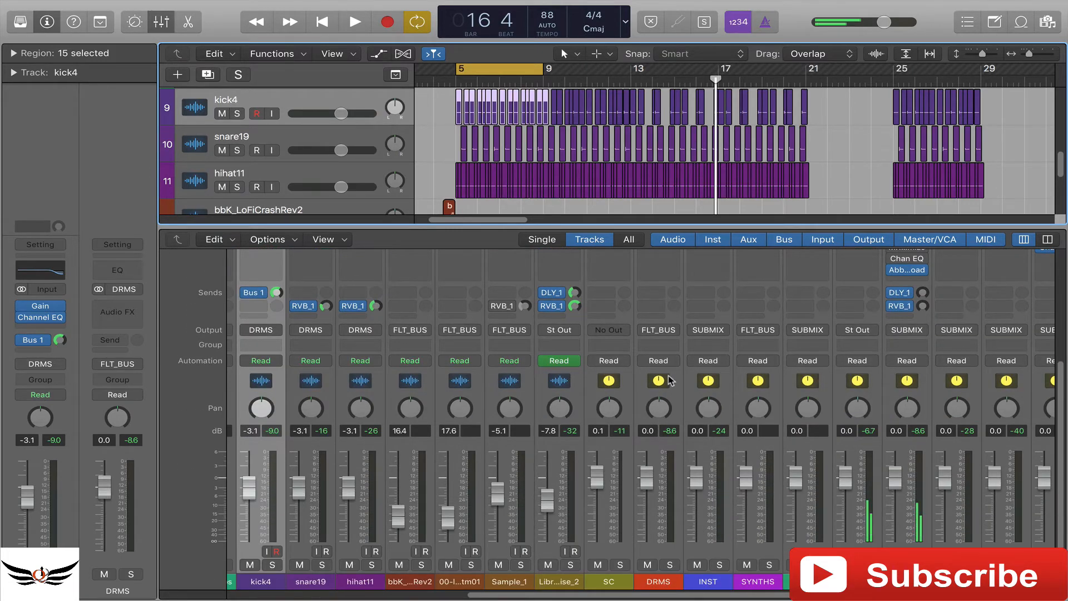
{"action": "scroll", "coordinate": [672, 392], "scroll_direction": "up", "scroll_amount": 10}
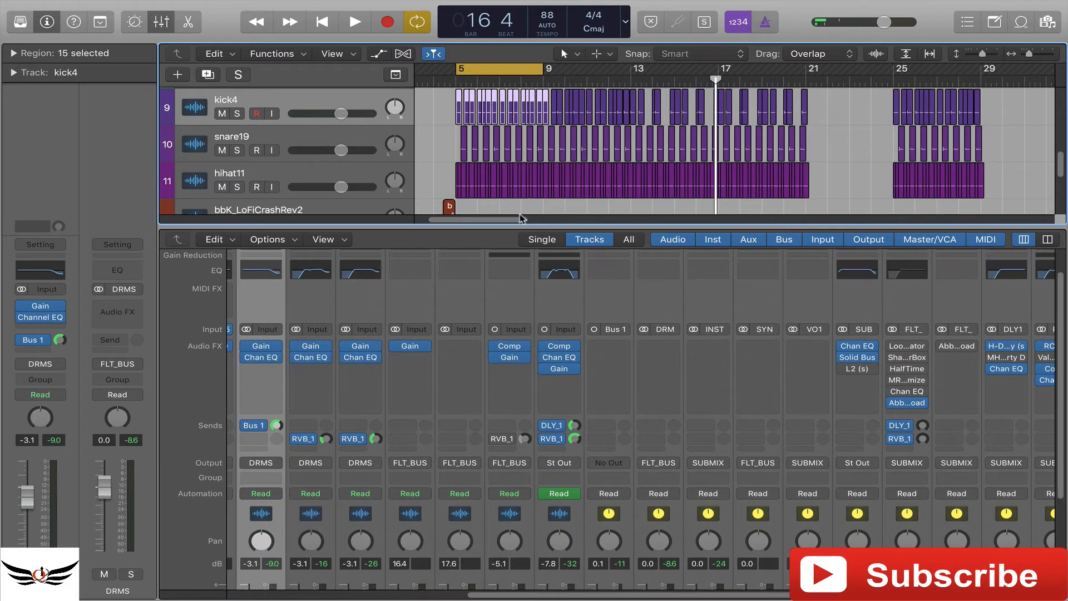
Audition the cycled loop with the mixer area enlarged and the FILTER bus's Abbey Road Vinyl window open, and stop playback.
{"action": "left_click", "coordinate": [349, 22]}
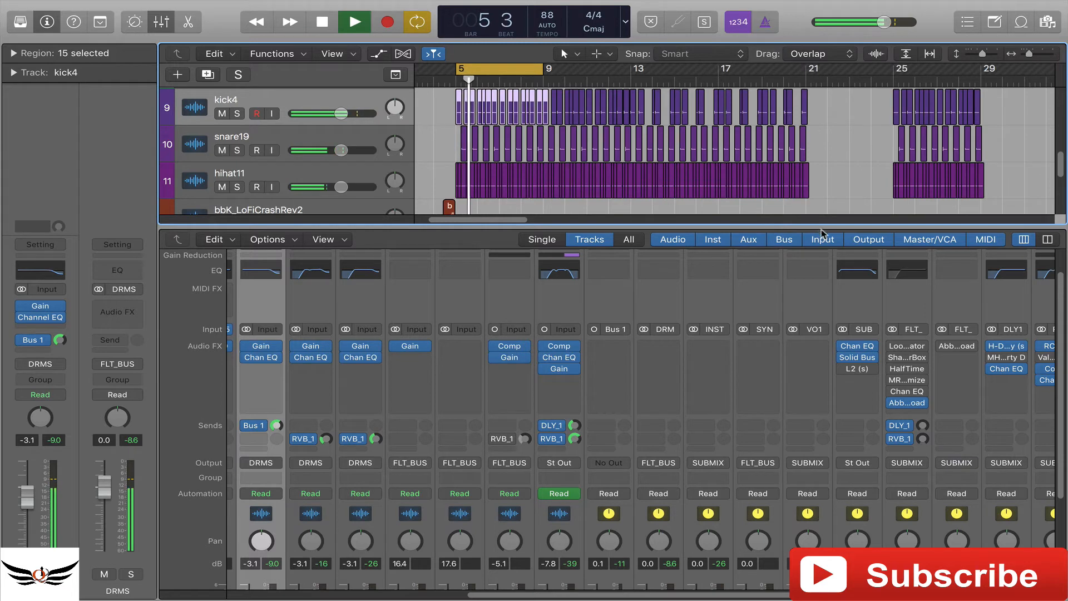
{"action": "left_click_drag", "start_coordinate": [822, 233], "coordinate": [823, 140]}
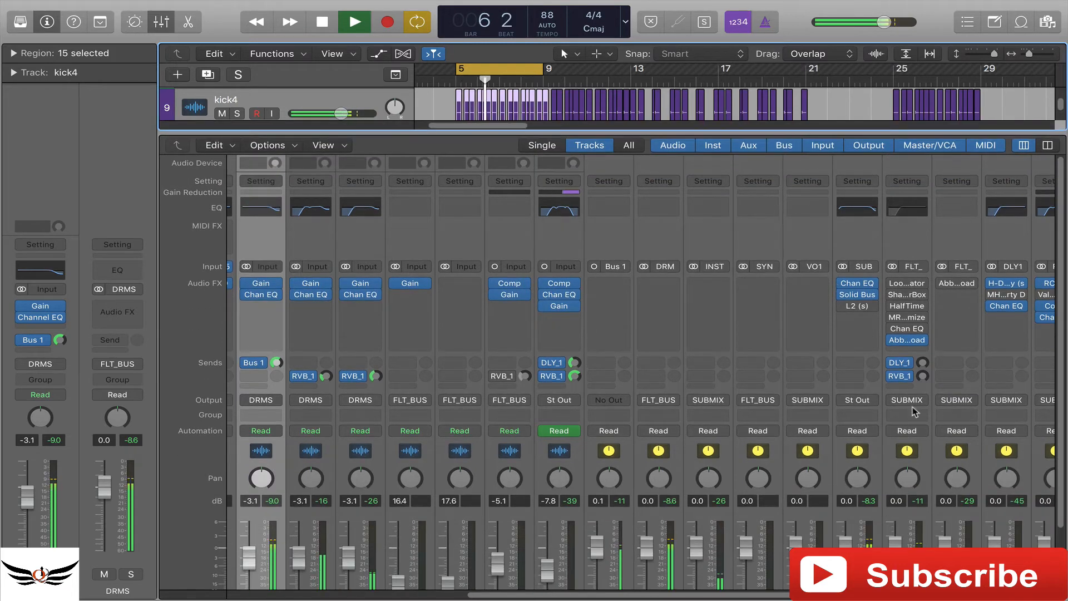
{"action": "left_click", "coordinate": [907, 340]}
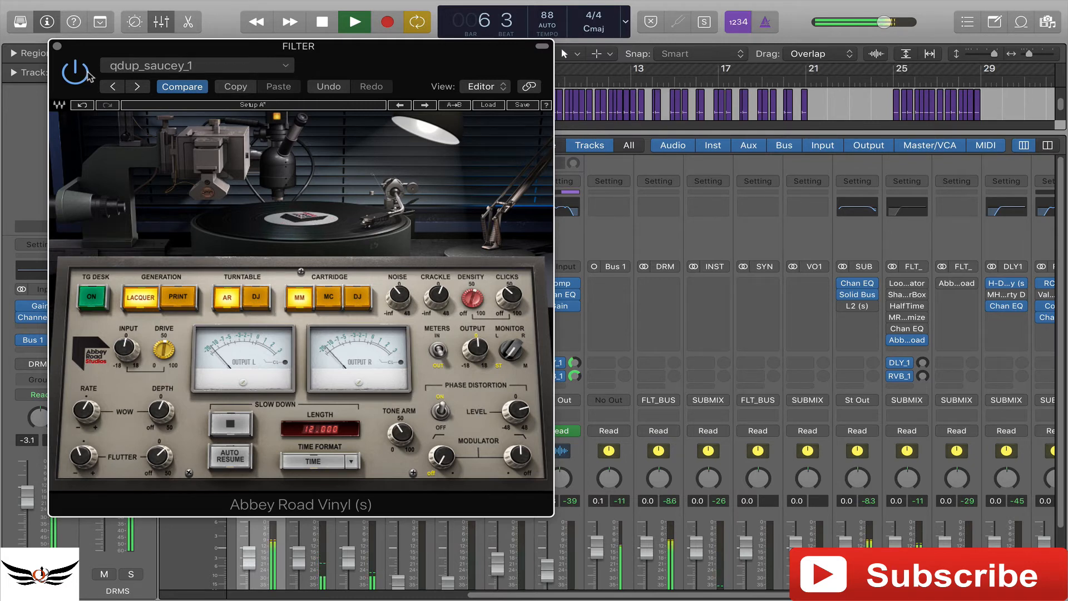
{"action": "key", "text": "space"}
Raise the SUBMIX fader to 3.0 dB and check the level with a short playback.
{"action": "scroll", "coordinate": [806, 435], "scroll_direction": "down", "scroll_amount": 3}
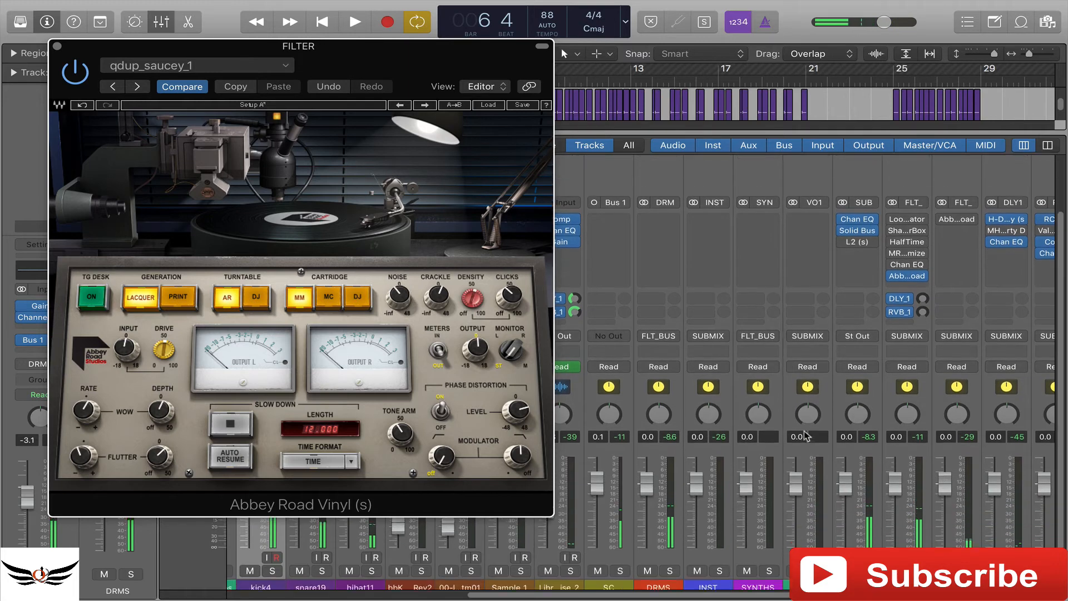
{"action": "scroll", "coordinate": [805, 436], "scroll_direction": "right", "scroll_amount": 2}
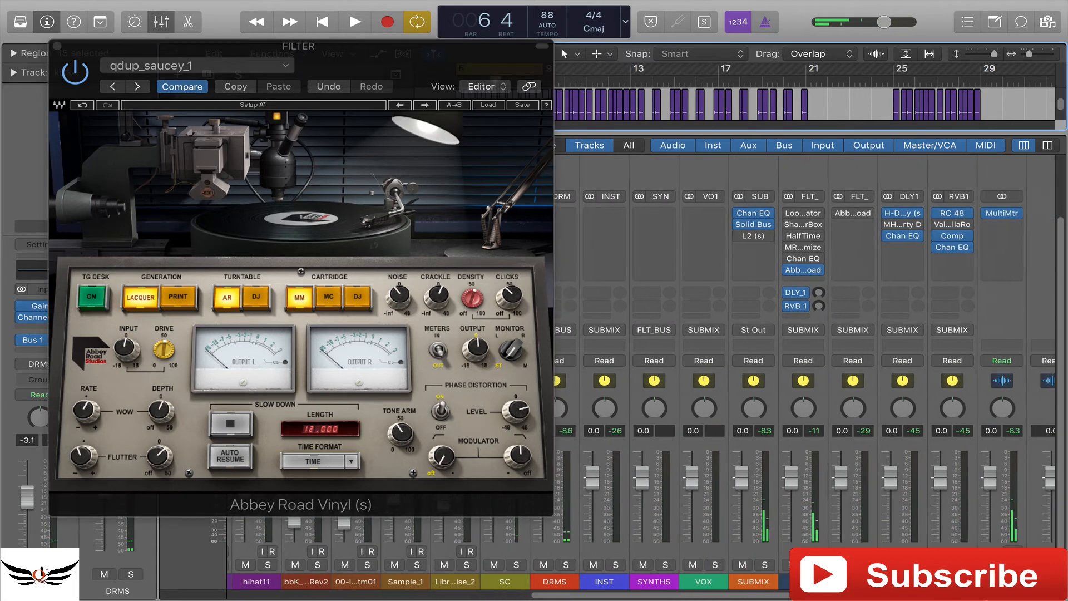
{"action": "scroll", "coordinate": [805, 435], "scroll_direction": "right", "scroll_amount": 1}
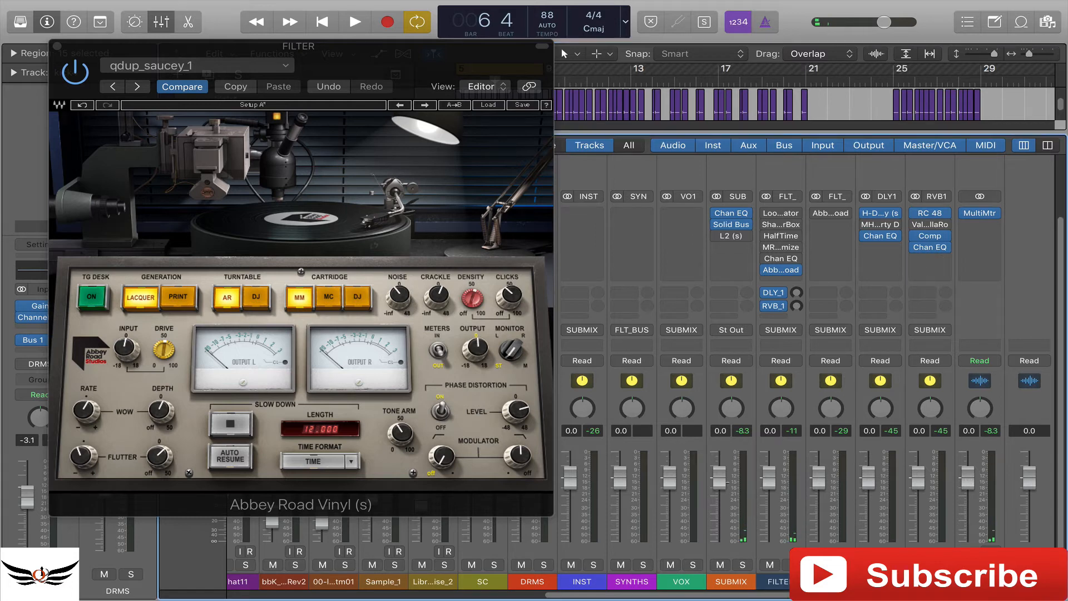
{"action": "left_click_drag", "start_coordinate": [719, 477], "coordinate": [720, 462]}
{"action": "key", "text": "space"}
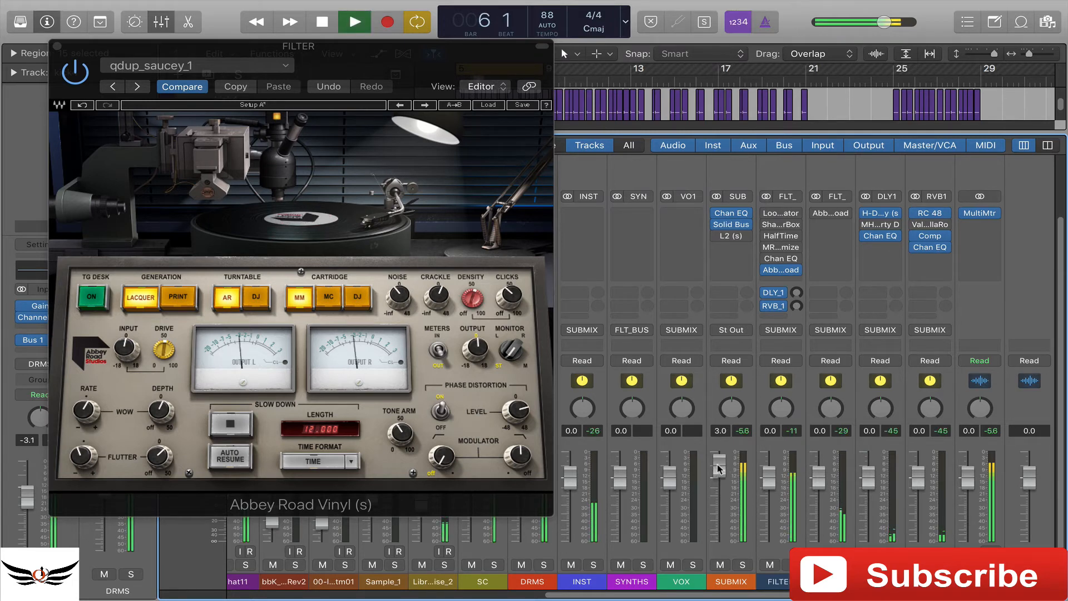
{"action": "key", "text": "space"}
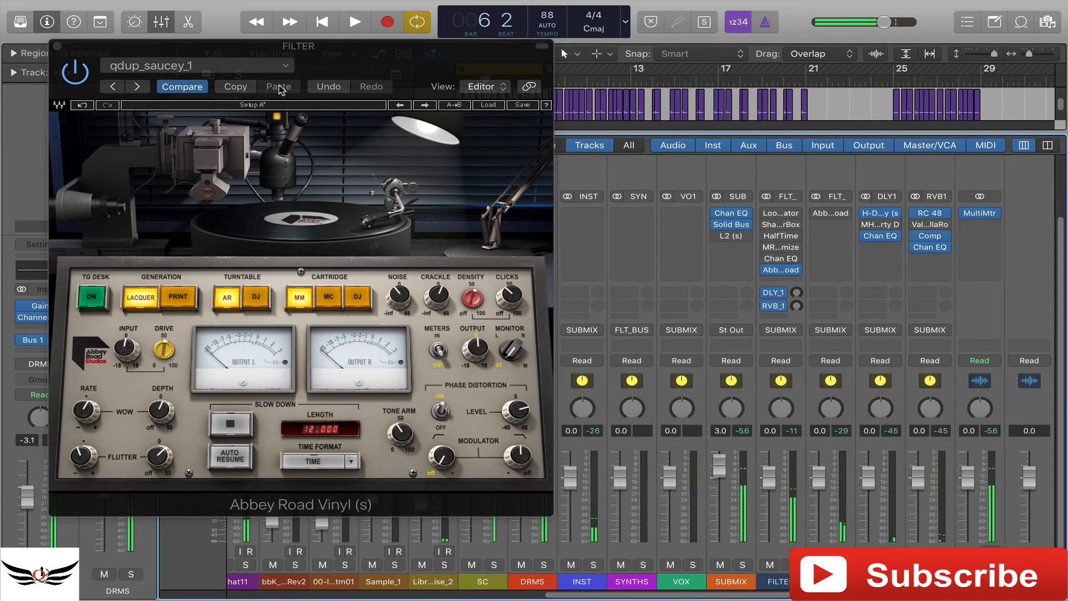
{"action": "left_click", "coordinate": [57, 48]}
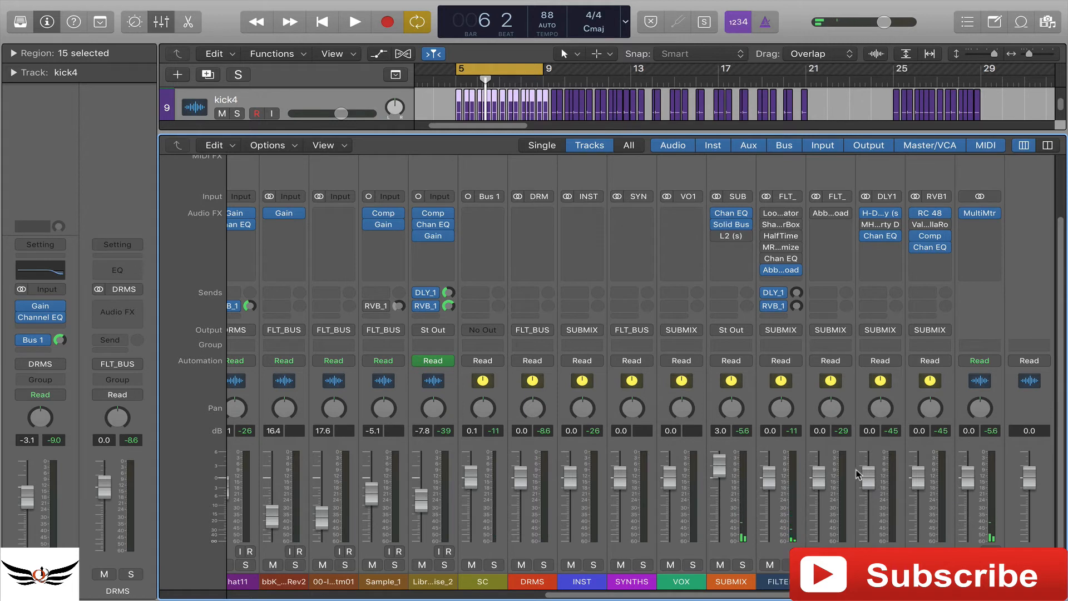
Enable the Abbey Road Vinyl insert on the FILTER_BY bus and inspect its plug-in settings.
{"action": "left_click", "coordinate": [817, 214]}
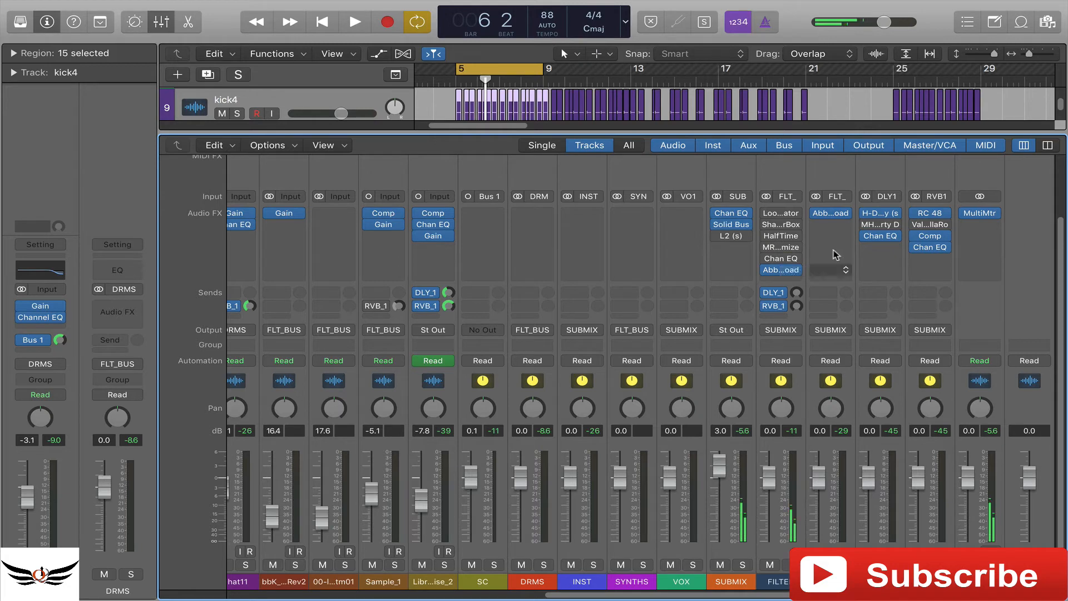
{"action": "left_click", "coordinate": [832, 214]}
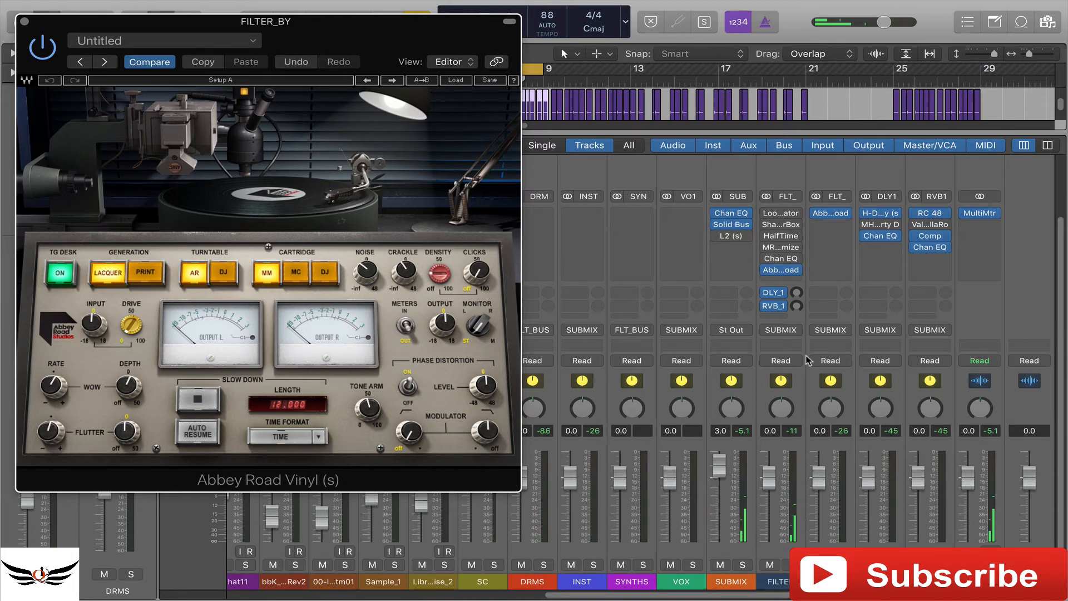
{"action": "left_click", "coordinate": [25, 21]}
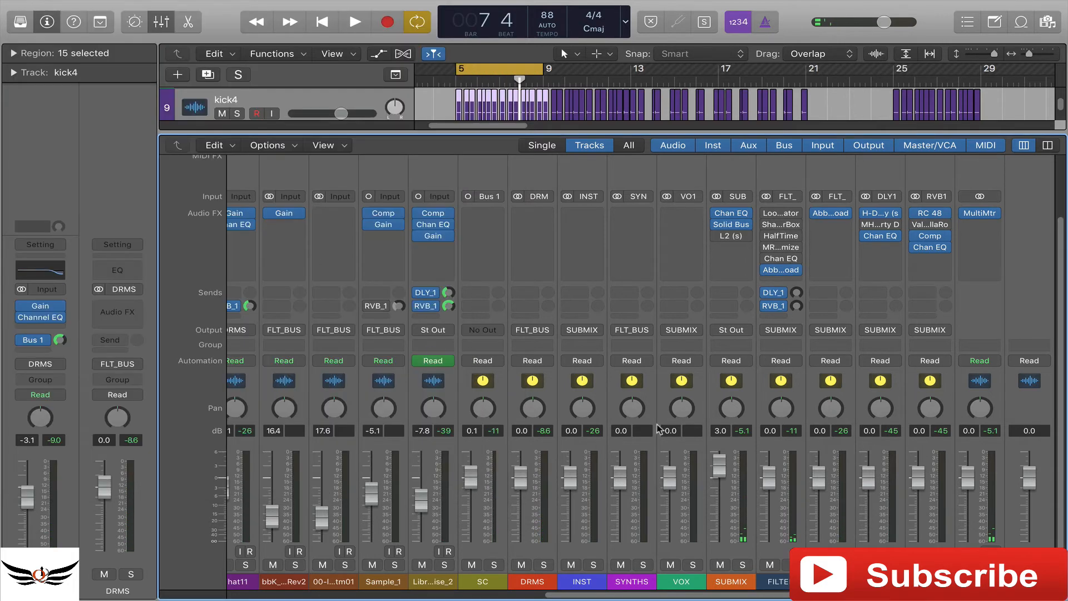
Open the Abbey Road Vinyl insert on the lofi_piano channel and place its window clear of that strip.
{"action": "left_click_drag", "start_coordinate": [753, 590], "coordinate": [502, 594]}
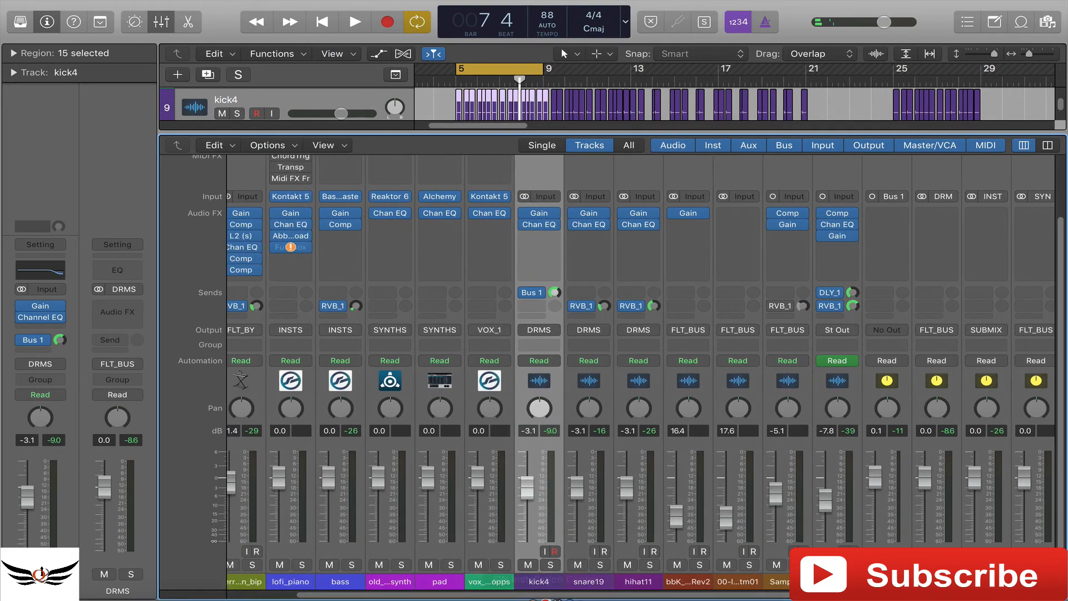
{"action": "scroll", "coordinate": [530, 593], "scroll_direction": "left", "scroll_amount": 2}
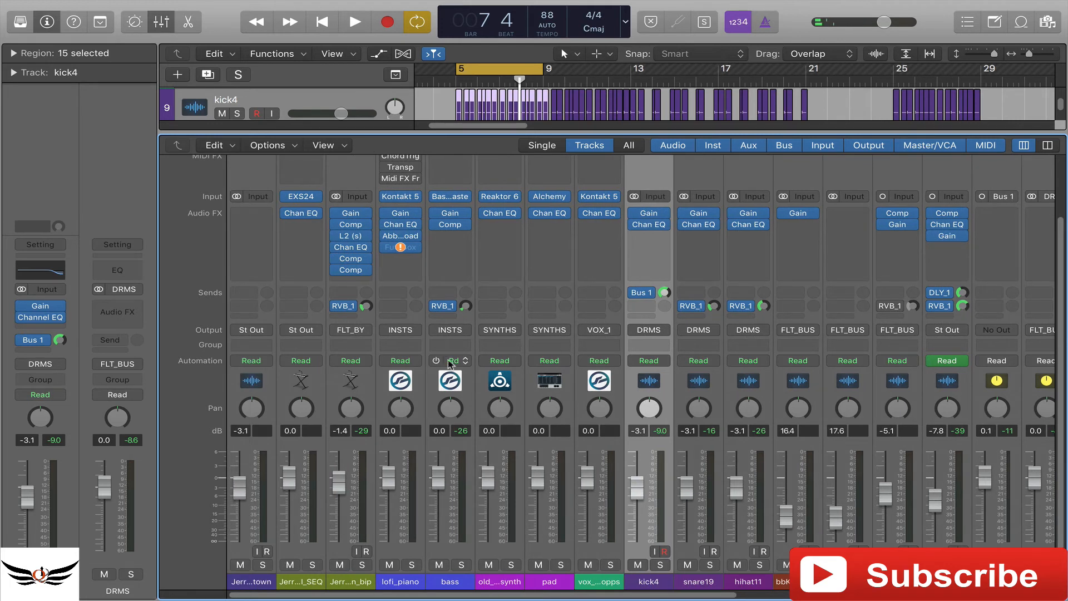
{"action": "left_click", "coordinate": [400, 235]}
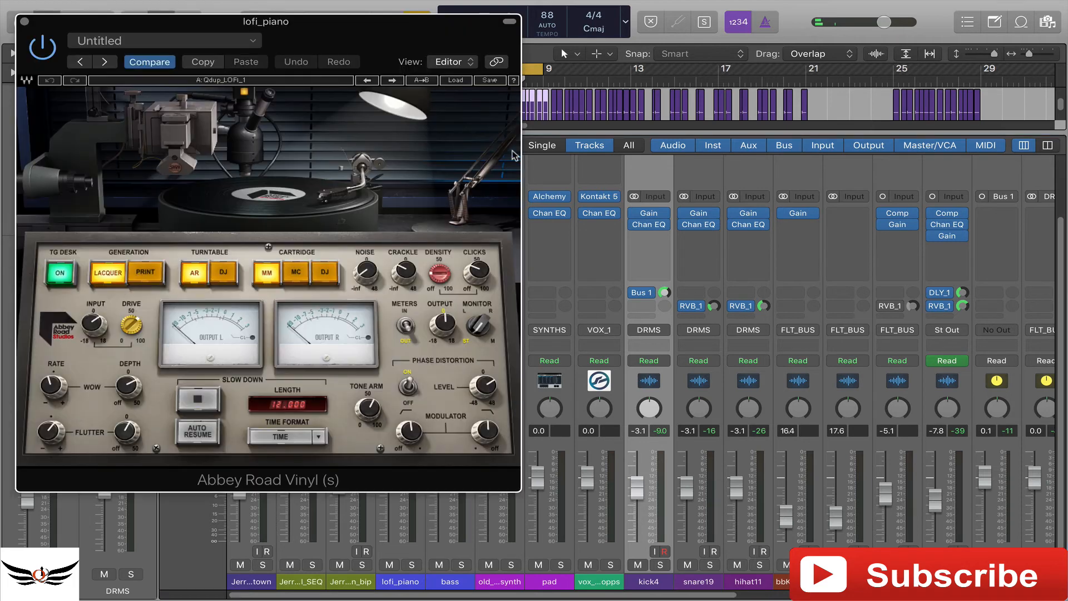
{"action": "left_click_drag", "start_coordinate": [316, 34], "coordinate": [766, 92]}
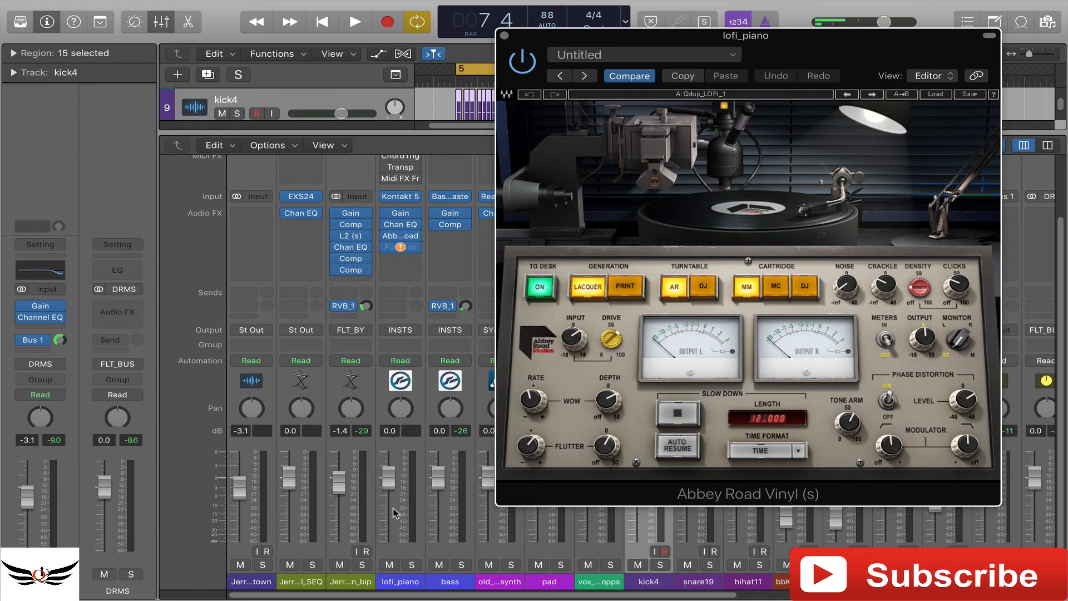
Solo the lofi_piano channel for a brief playback and turn its solo back off.
{"action": "left_click", "coordinate": [413, 565]}
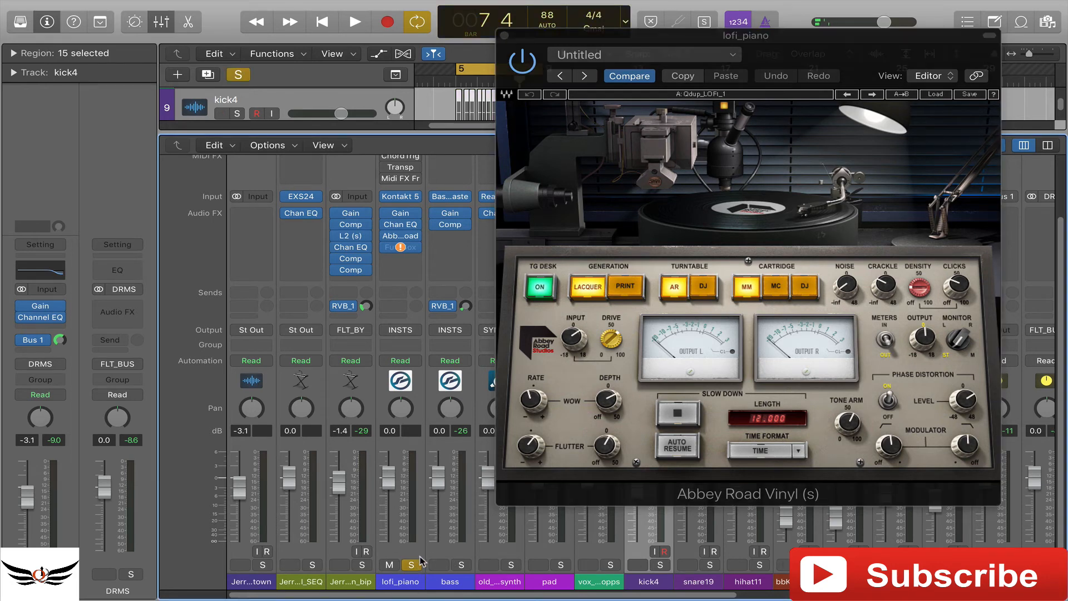
{"action": "key", "text": "space"}
{"action": "key", "text": "space"}
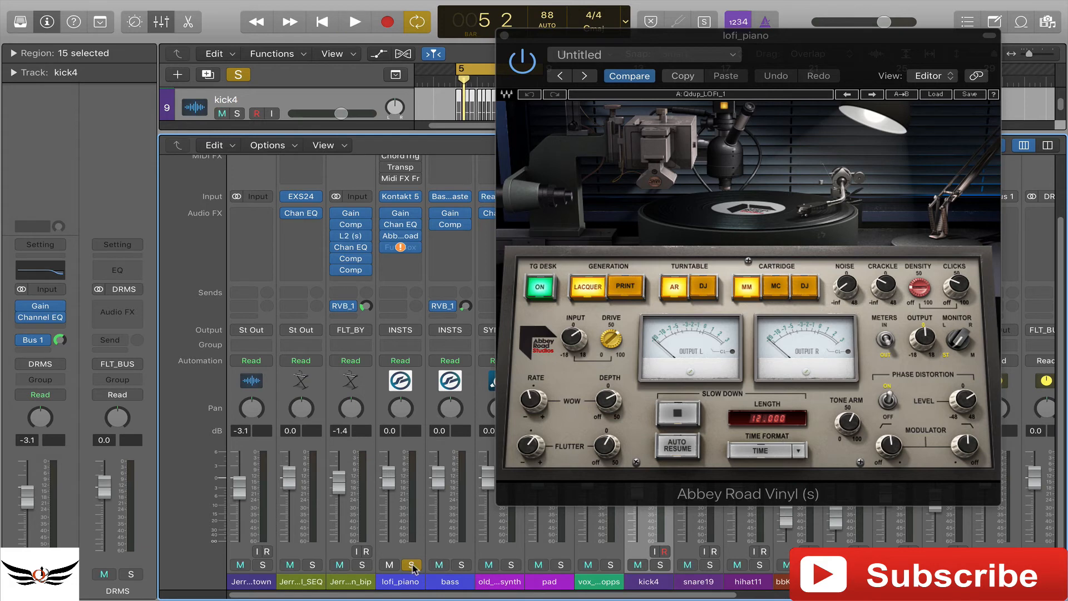
{"action": "left_click", "coordinate": [412, 565]}
Play the loop with only the FILTER_BY bus soloed, keeping the lofi_piano plug-in window in view.
{"action": "scroll", "coordinate": [457, 573], "scroll_direction": "right", "scroll_amount": 10}
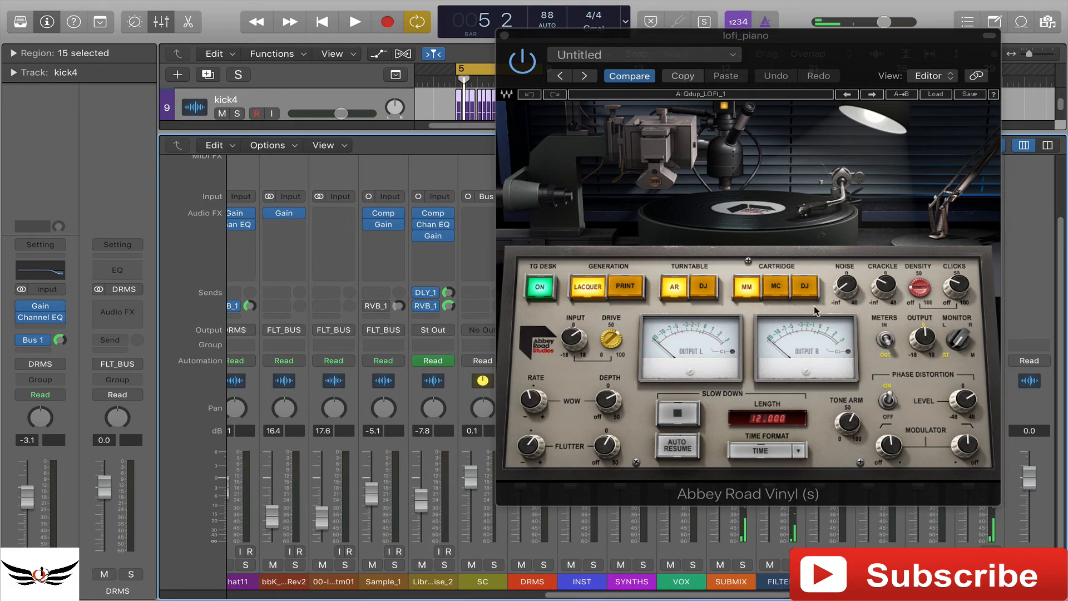
{"action": "left_click_drag", "start_coordinate": [825, 55], "coordinate": [401, 58]}
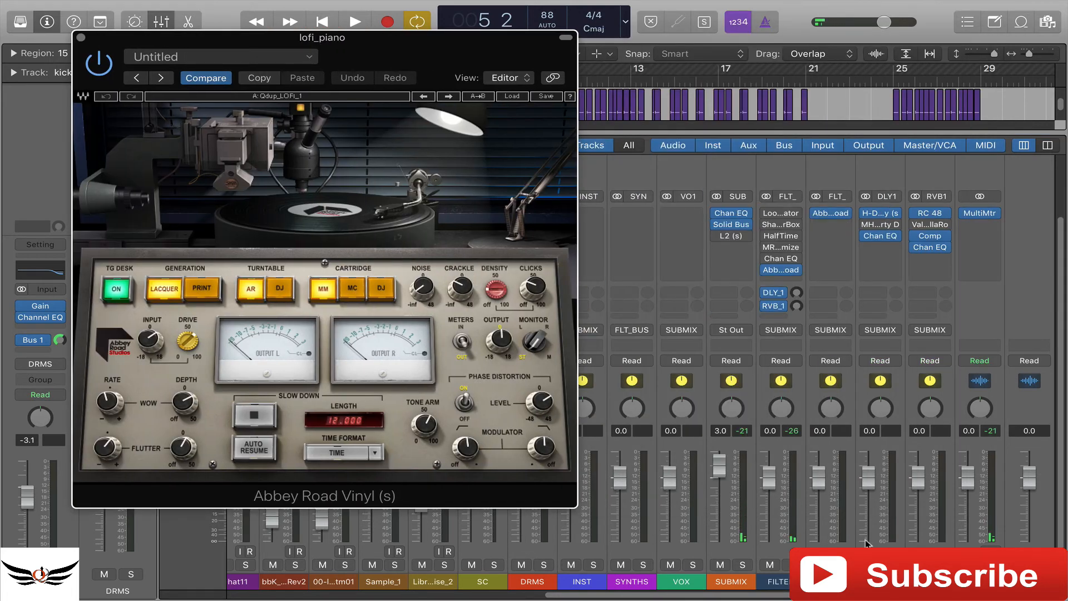
{"action": "key", "text": "space"}
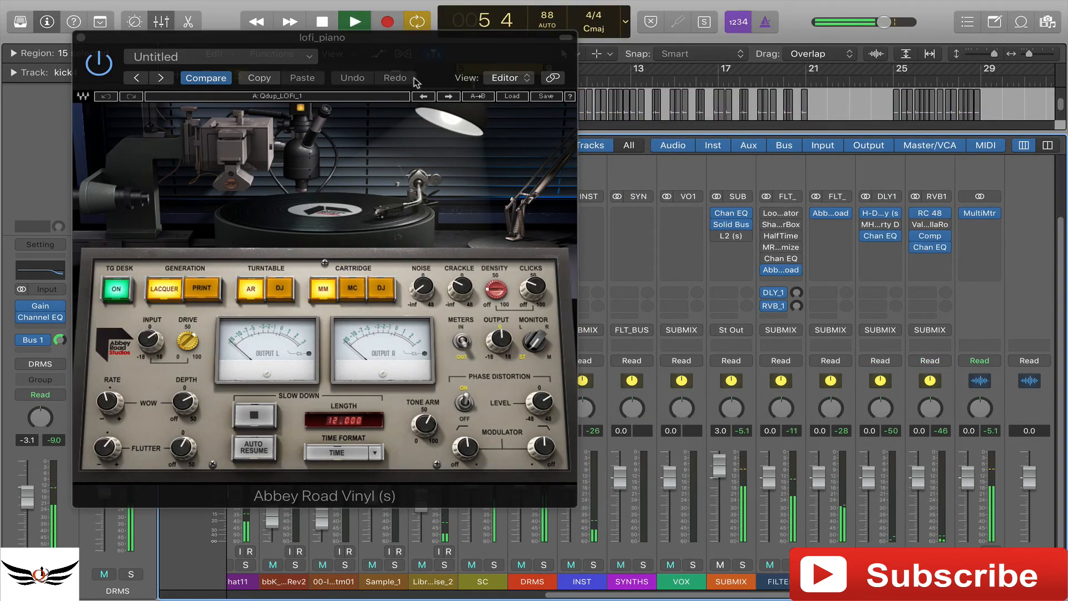
{"action": "left_click_drag", "start_coordinate": [383, 47], "coordinate": [735, 47]}
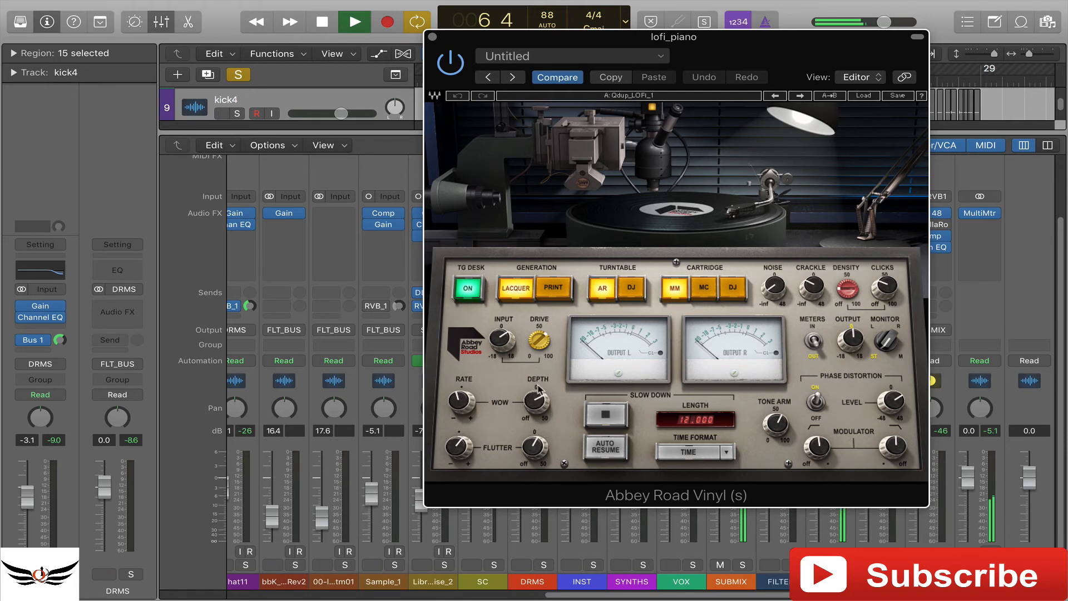
Raise the Wow Depth slightly in the lofi_piano Abbey Road Vinyl and compare the sound with the plug-in bypassed and enabled.
{"action": "left_click_drag", "start_coordinate": [538, 402], "coordinate": [537, 396]}
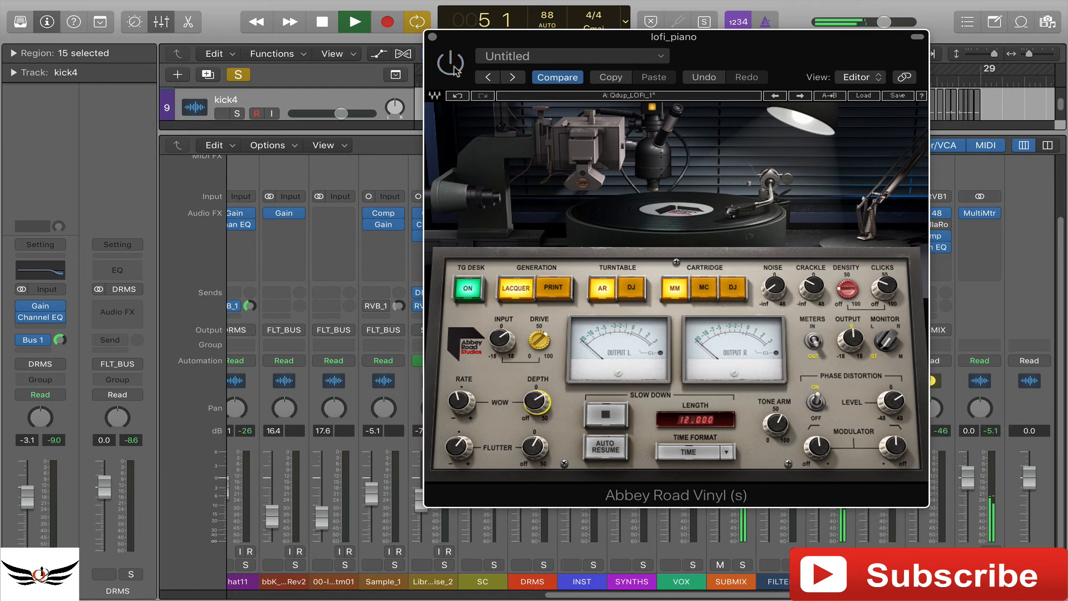
{"action": "left_click_drag", "start_coordinate": [722, 40], "coordinate": [319, 43]}
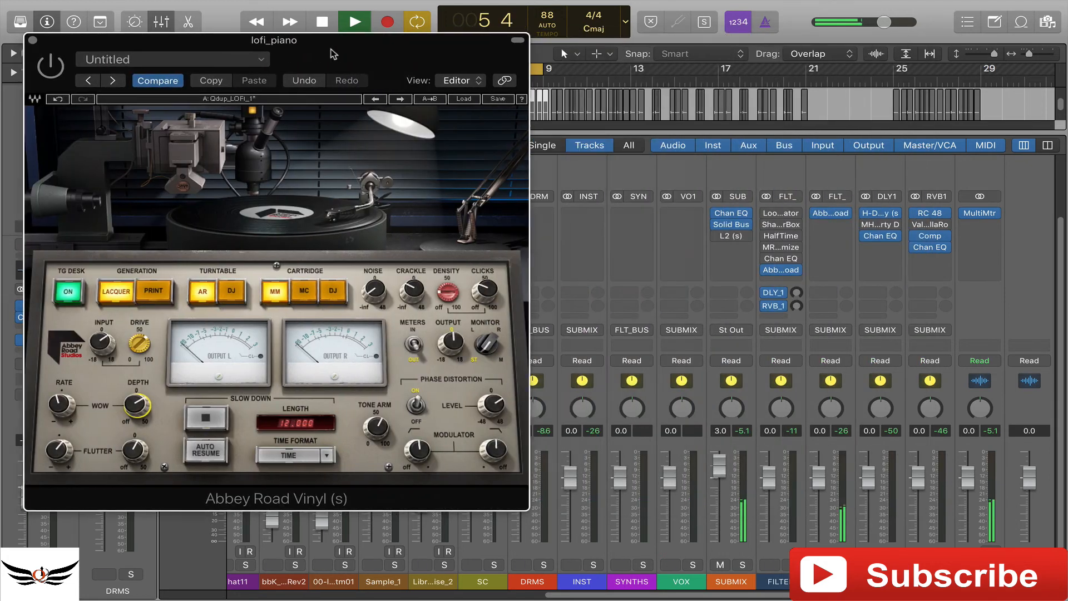
{"action": "left_click", "coordinate": [815, 214]}
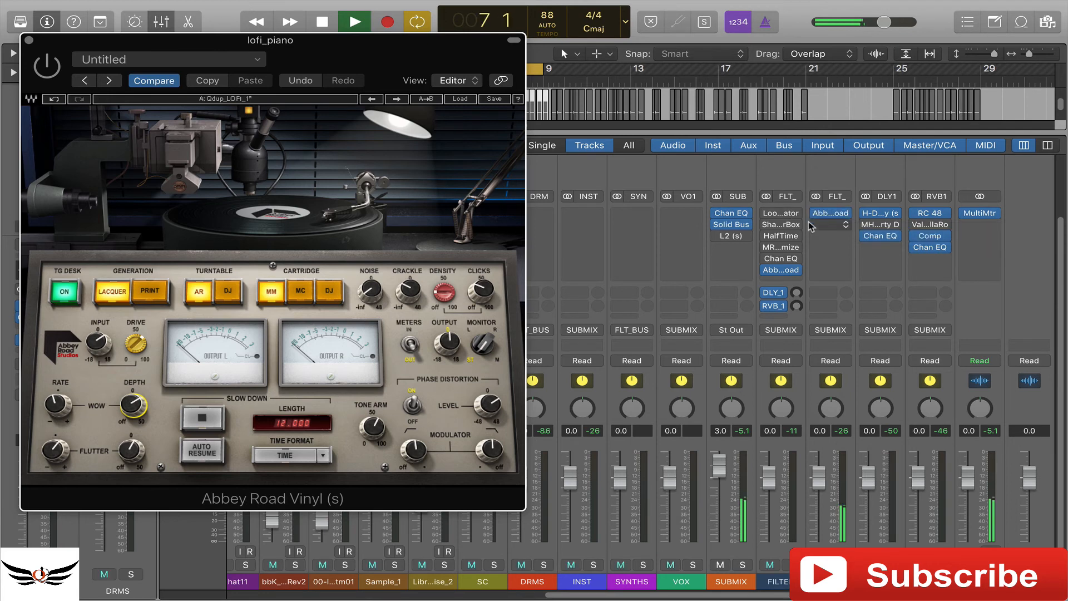
{"action": "left_click_drag", "start_coordinate": [361, 61], "coordinate": [808, 81]}
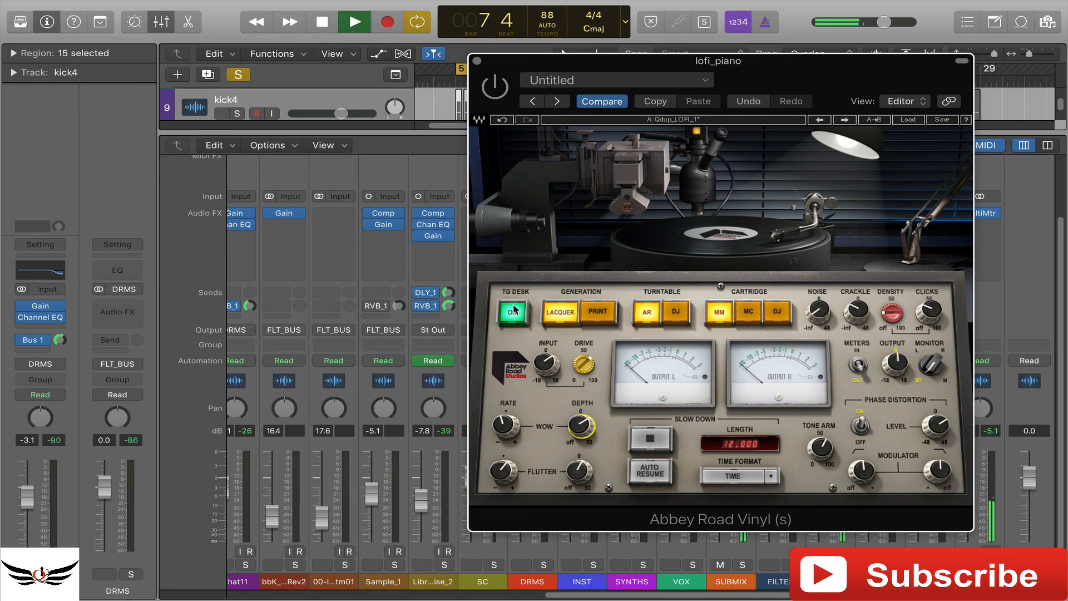
{"action": "left_click", "coordinate": [502, 83]}
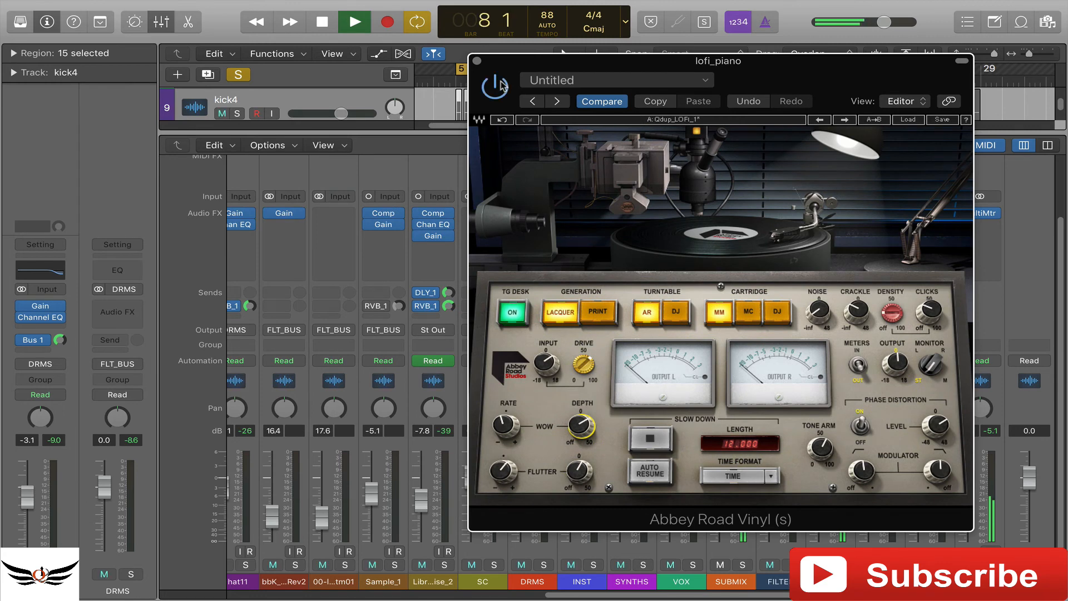
Clear the active solo and reopen the FILTER bus's Abbey Road Vinyl window with playback stopped.
{"action": "left_click", "coordinate": [477, 61]}
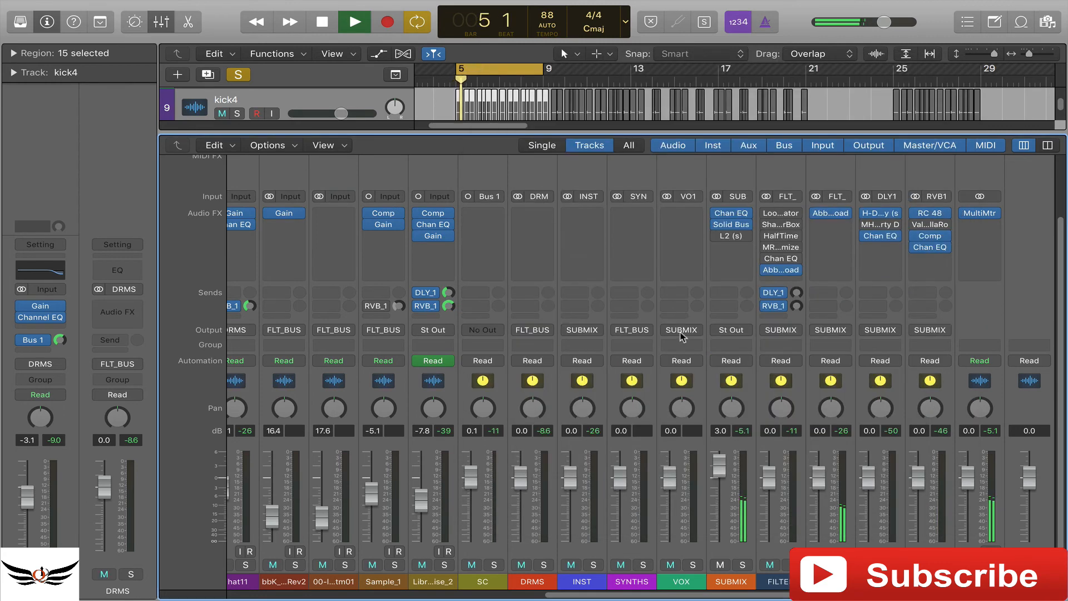
{"action": "left_click", "coordinate": [238, 75]}
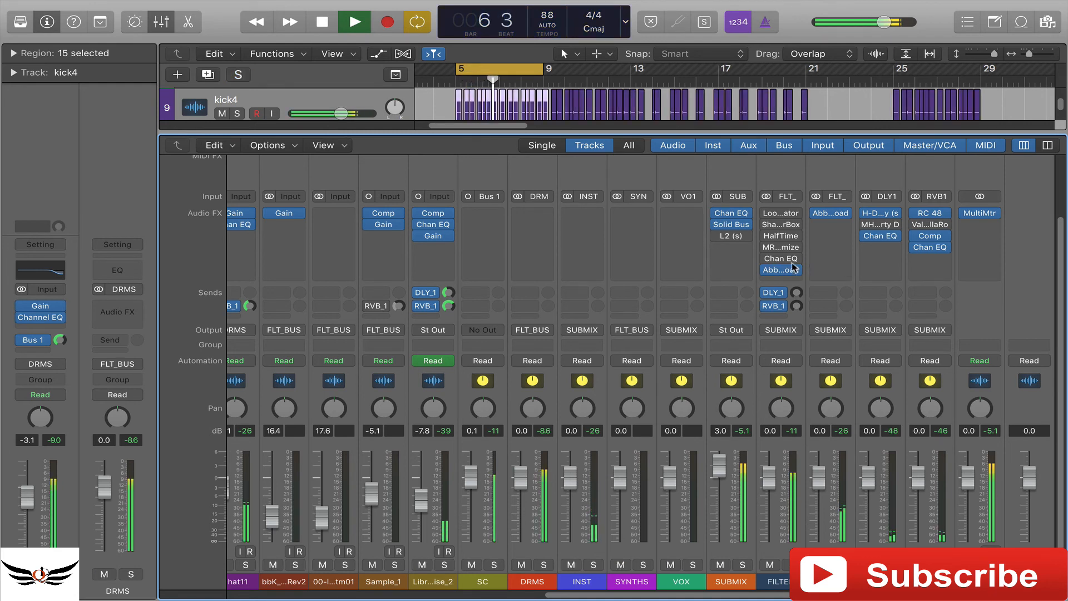
{"action": "mouse_move", "coordinate": [797, 273]}
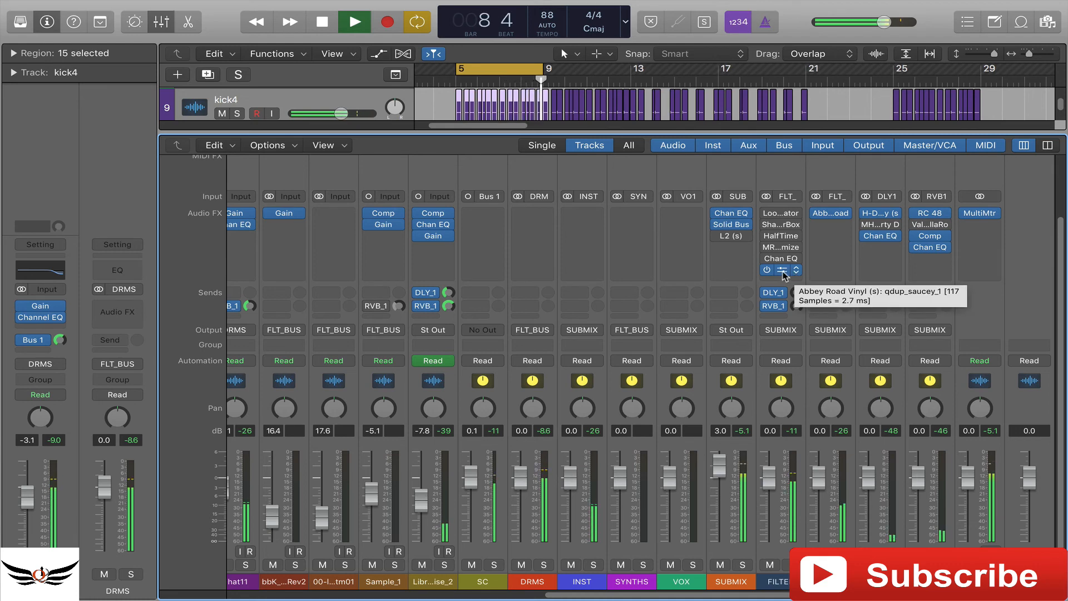
{"action": "key", "text": "space"}
{"action": "left_click", "coordinate": [782, 271]}
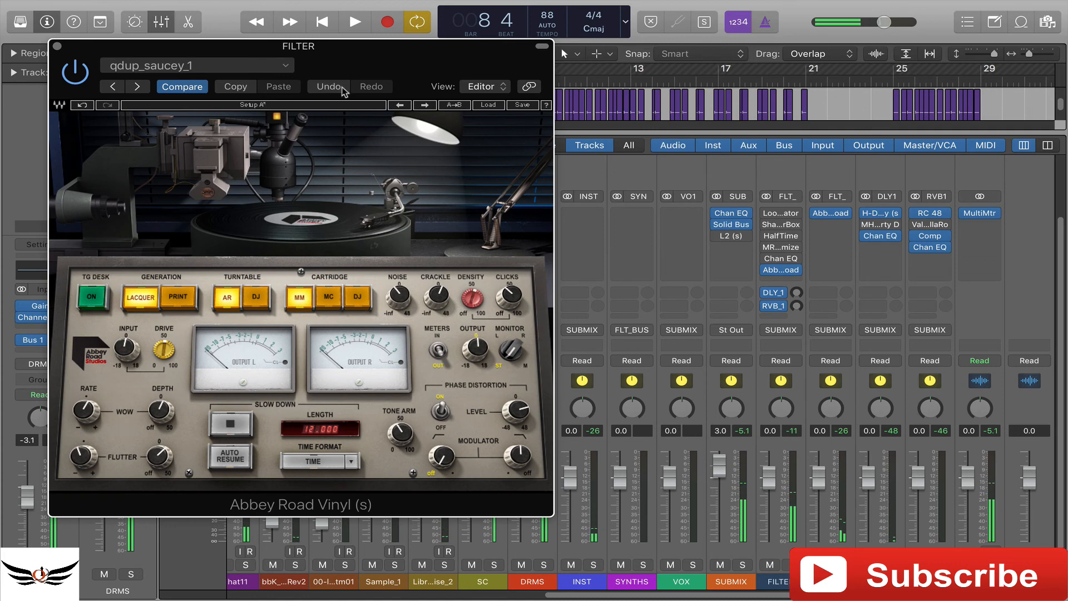
{"action": "left_click_drag", "start_coordinate": [384, 69], "coordinate": [599, 71]}
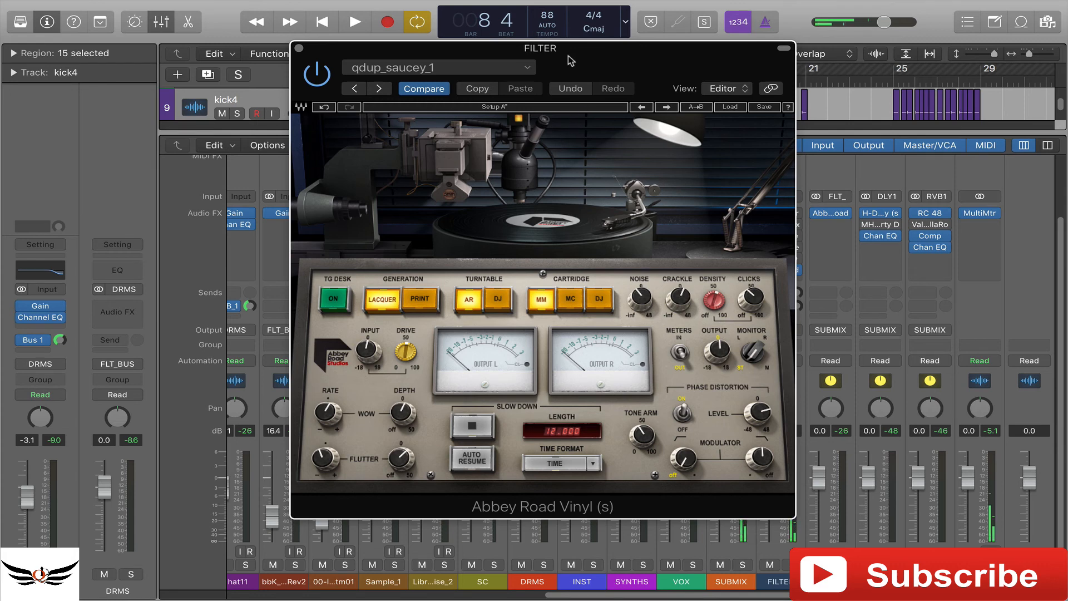
{"action": "left_click_drag", "start_coordinate": [570, 60], "coordinate": [601, 112]}
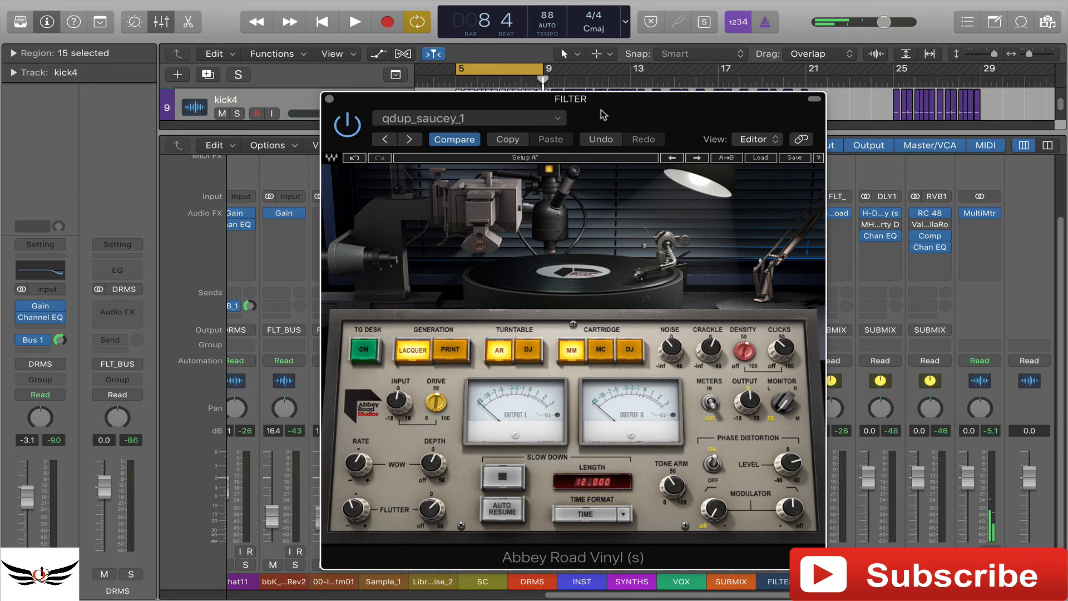
{"action": "left_click_drag", "start_coordinate": [610, 114], "coordinate": [627, 86]}
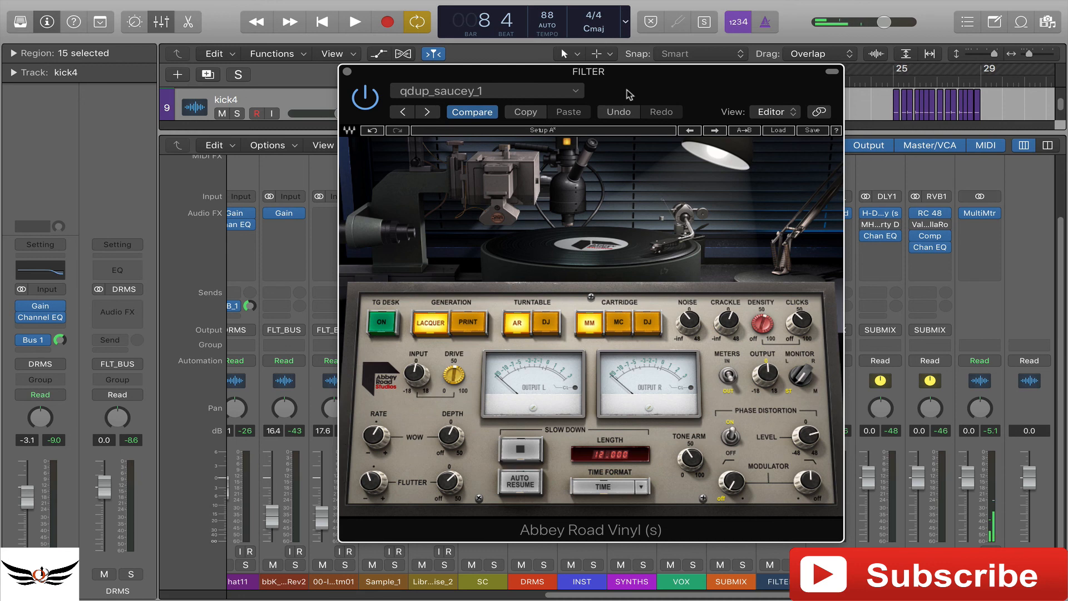
{"action": "left_click_drag", "start_coordinate": [629, 94], "coordinate": [616, 119]}
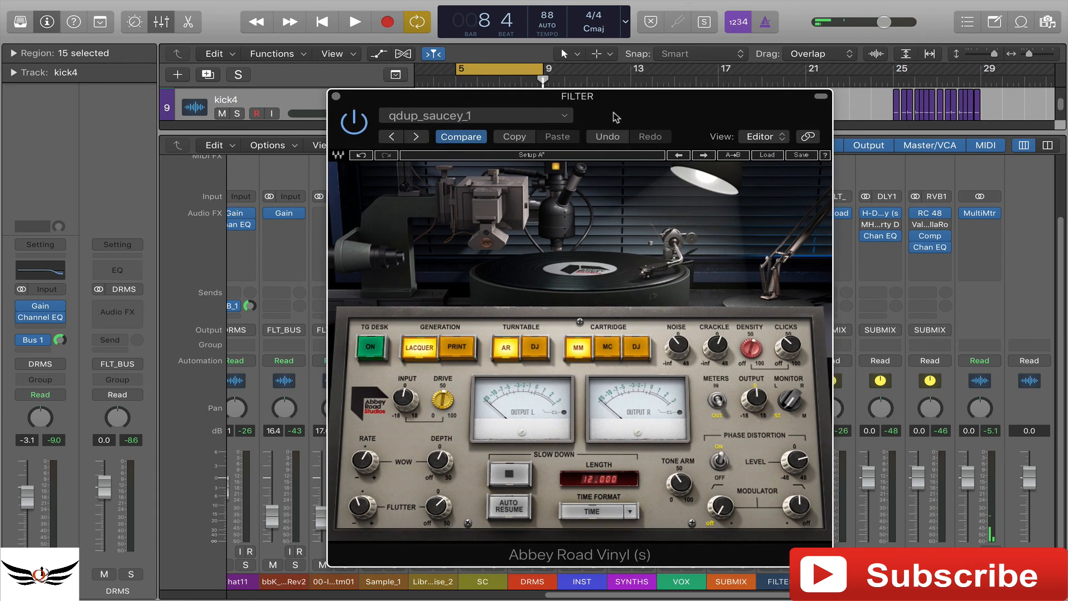